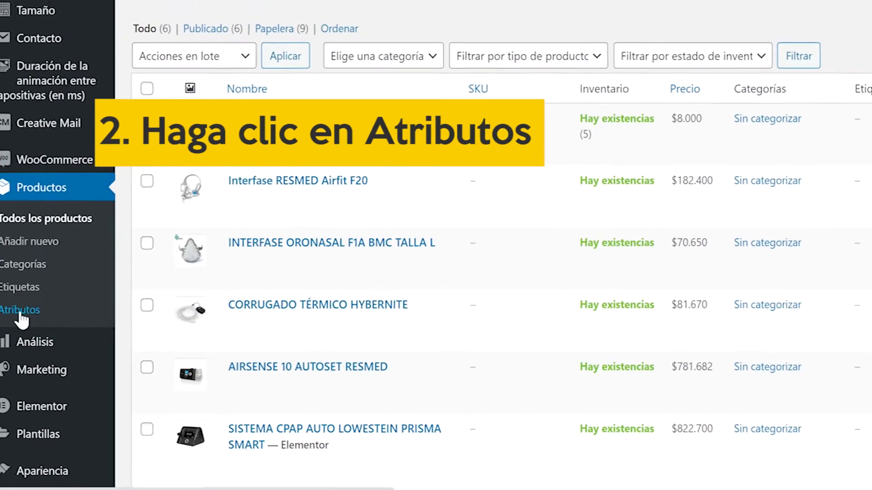
Step: Open the product attributes page and add a new attribute named "color"
left_click(18, 319)
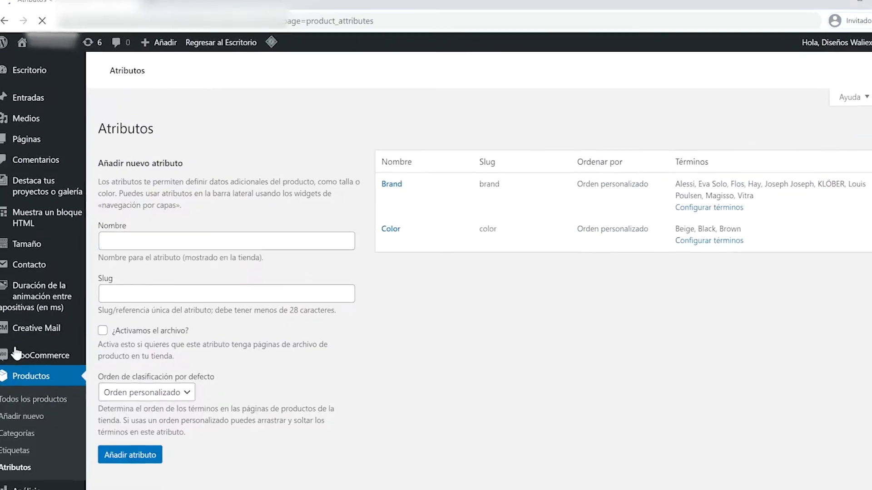
scroll(390, 384, "down", 3)
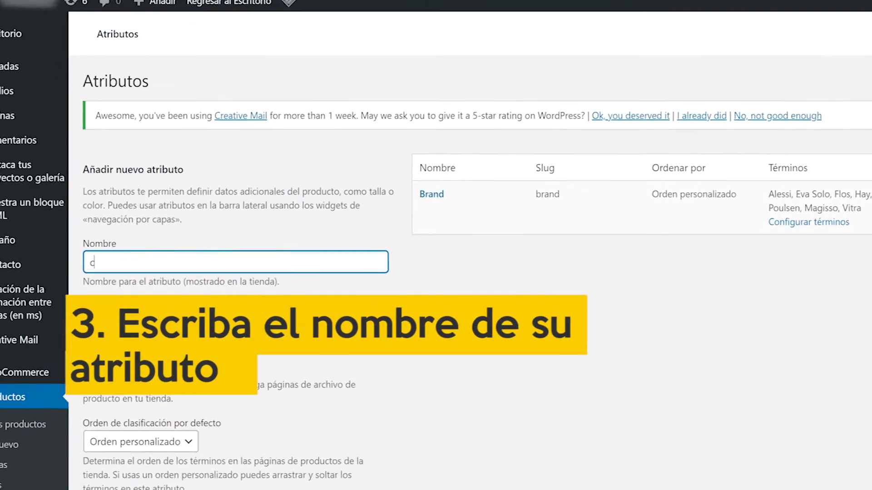
type("color")
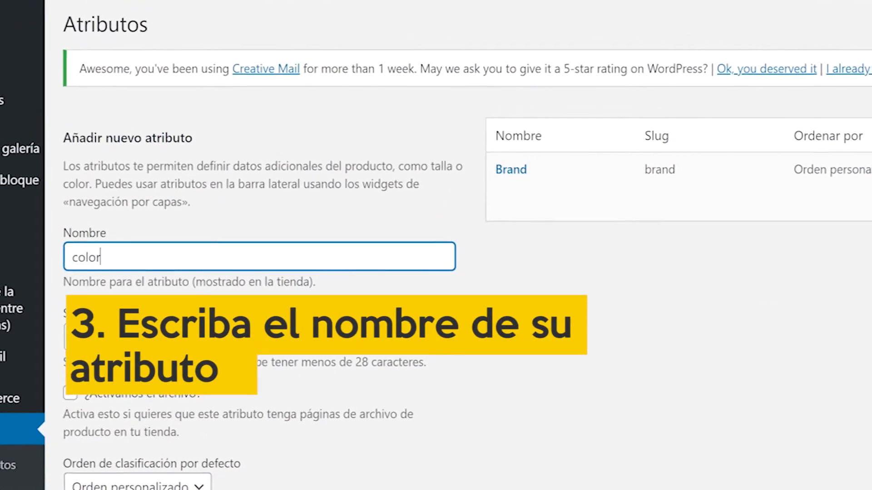
scroll(273, 395, "down", 5)
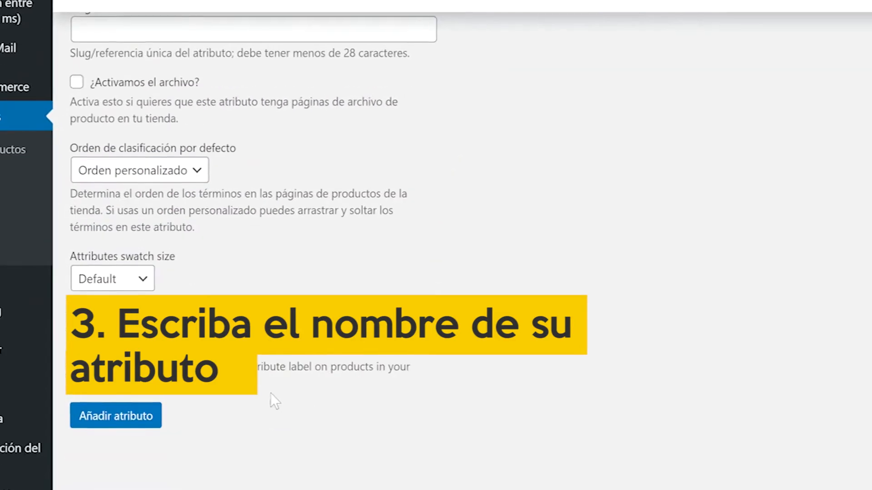
left_click(121, 417)
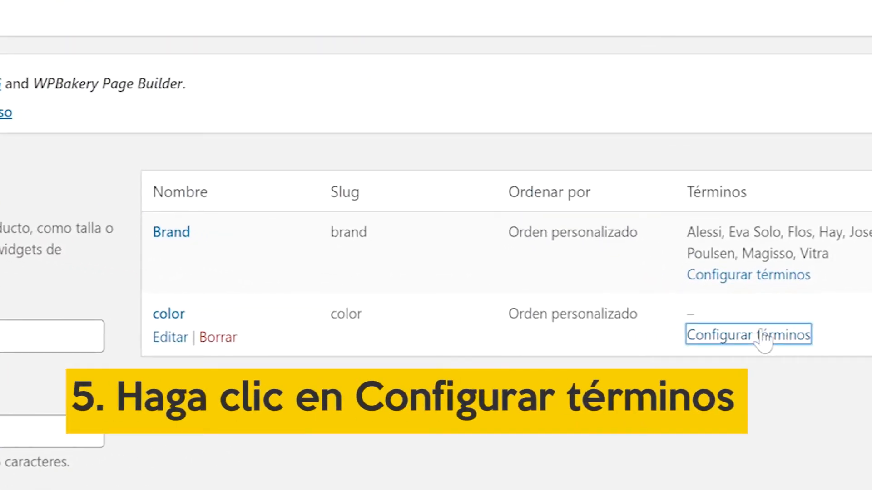
Step: Open the term configuration of the color attribute and add the term "Rojo"
left_click(763, 336)
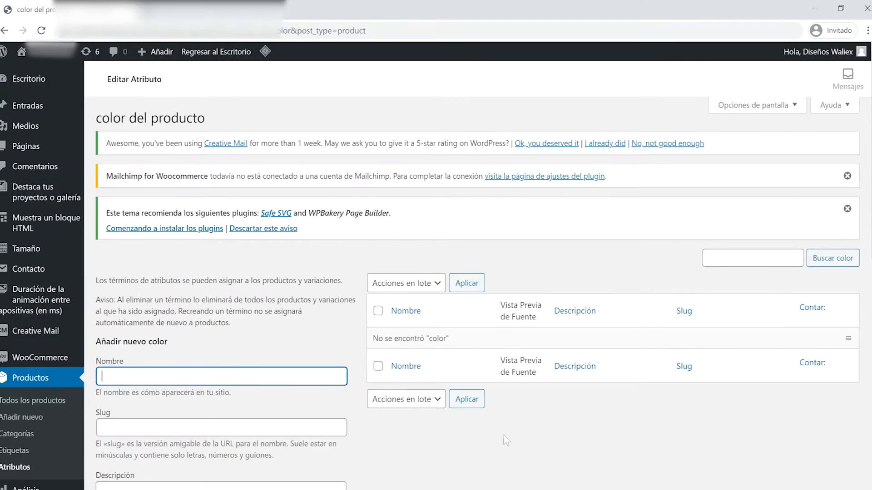
scroll(507, 440, "down", 1)
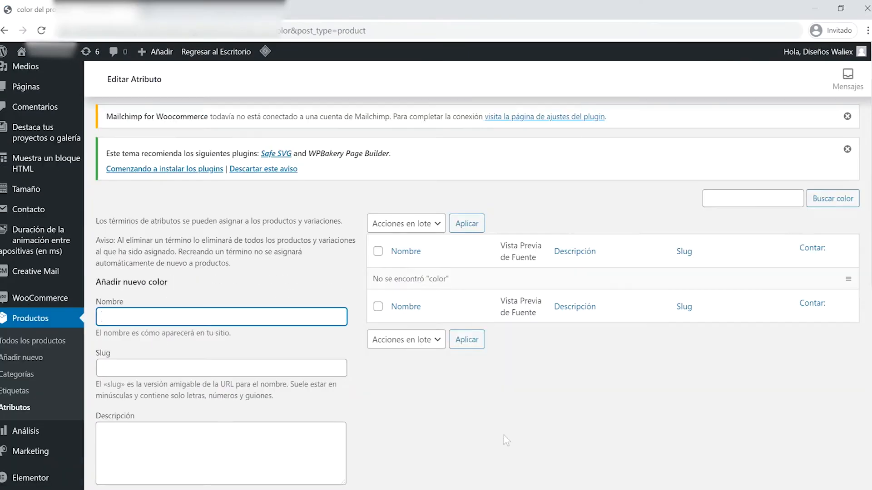
scroll(507, 440, "down", 1)
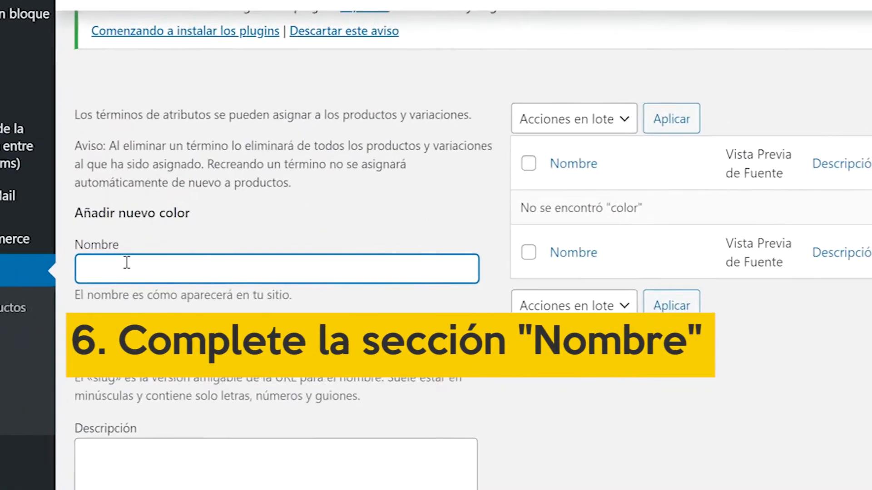
type("Rojo")
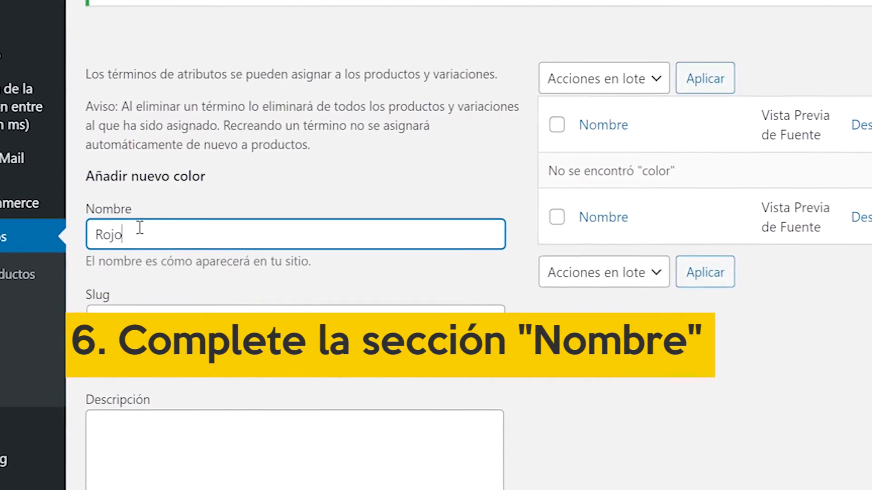
scroll(229, 311, "down", 2)
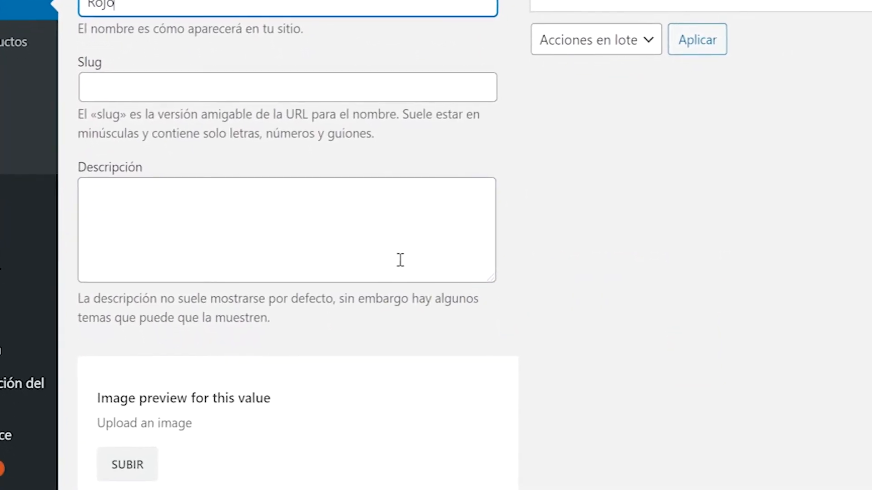
scroll(452, 252, "down", 3)
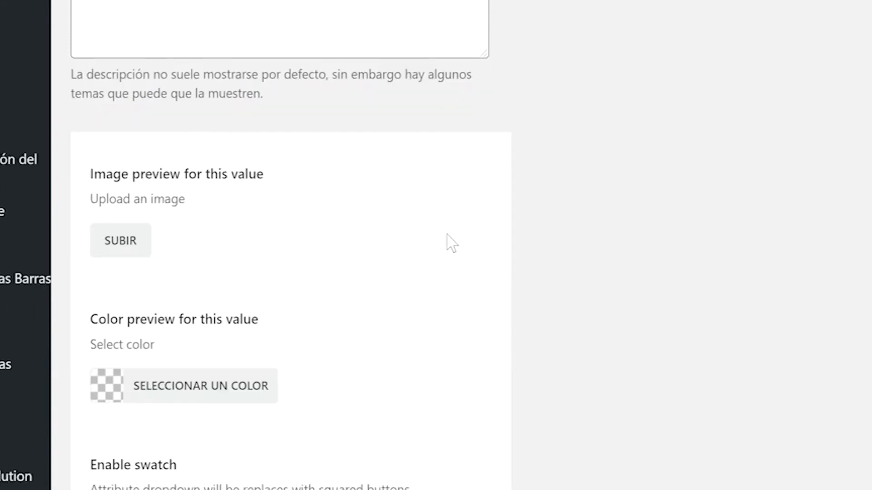
scroll(472, 243, "down", 1)
scroll(472, 244, "down", 2)
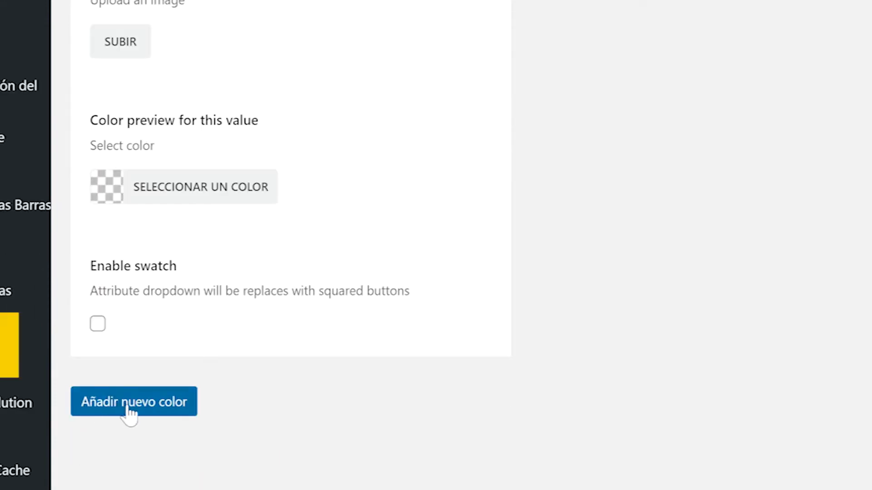
left_click(130, 405)
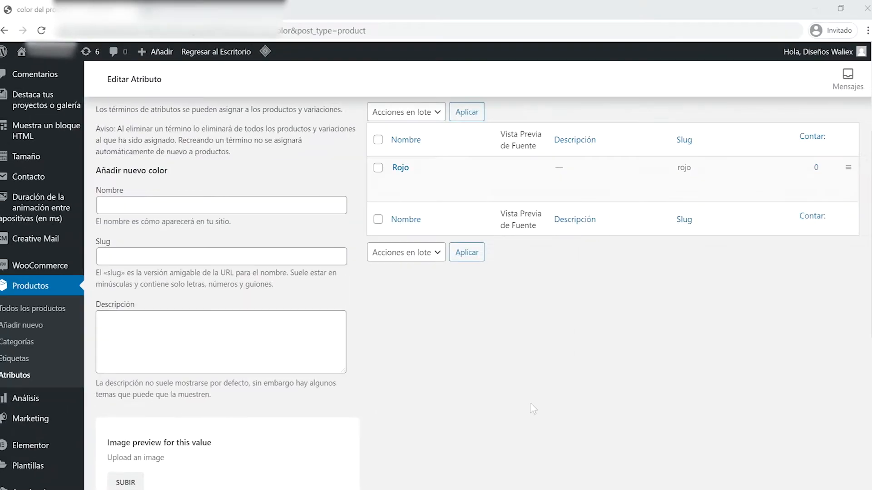
Step: Go back to the attributes list, and open the product "Polera manga larga" for editing from the products list
scroll(533, 409, "up", 4)
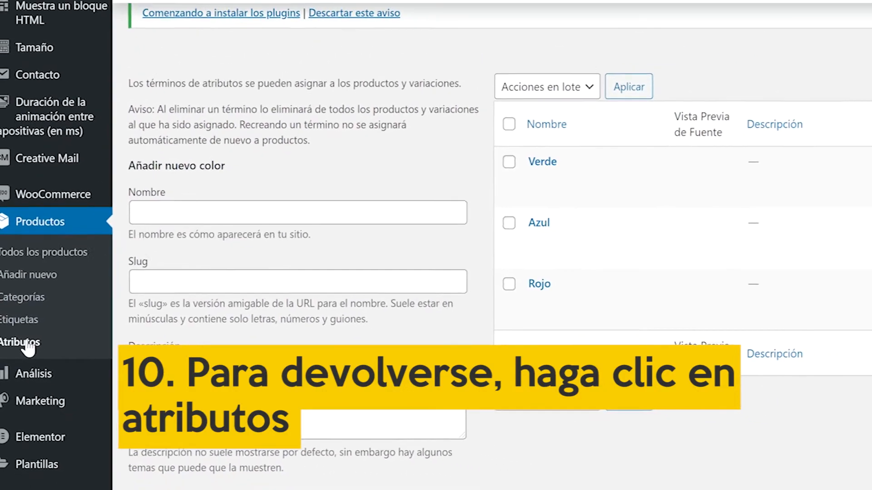
left_click(27, 345)
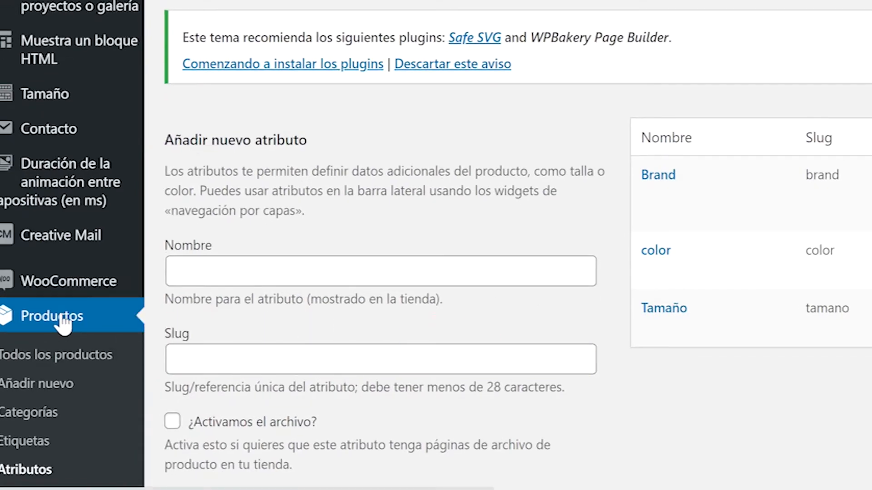
left_click(63, 323)
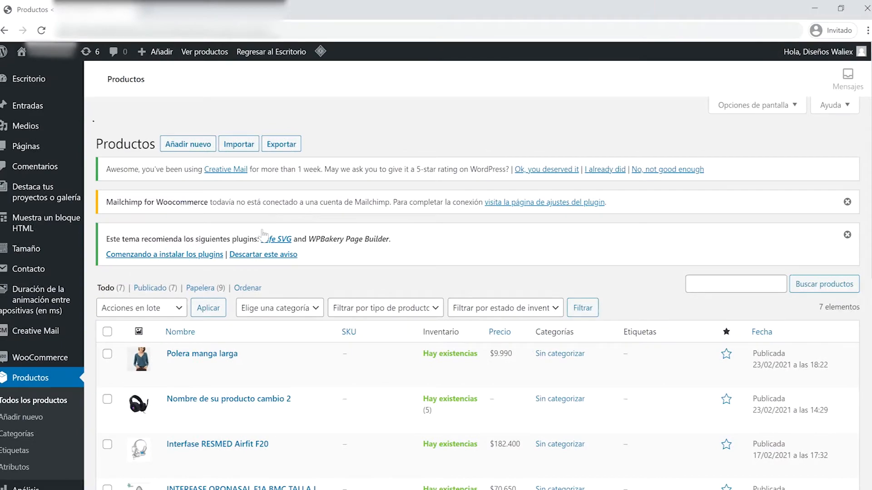
mouse_move(209, 341)
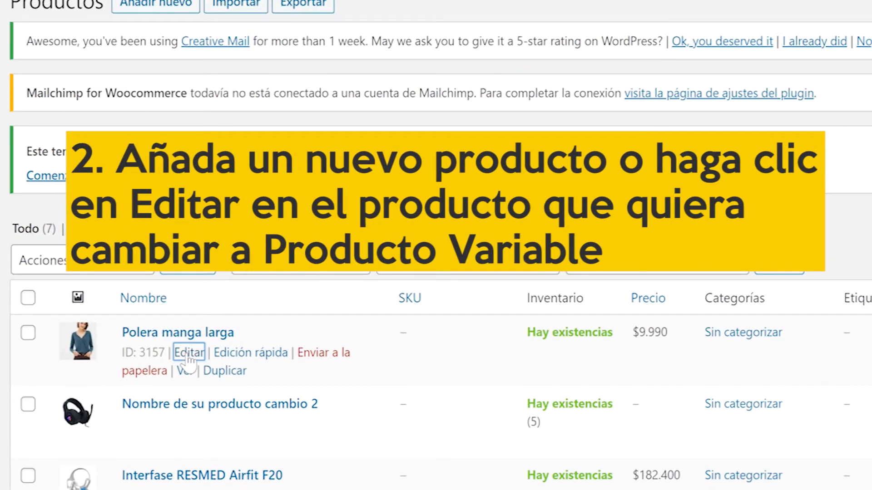
left_click(189, 353)
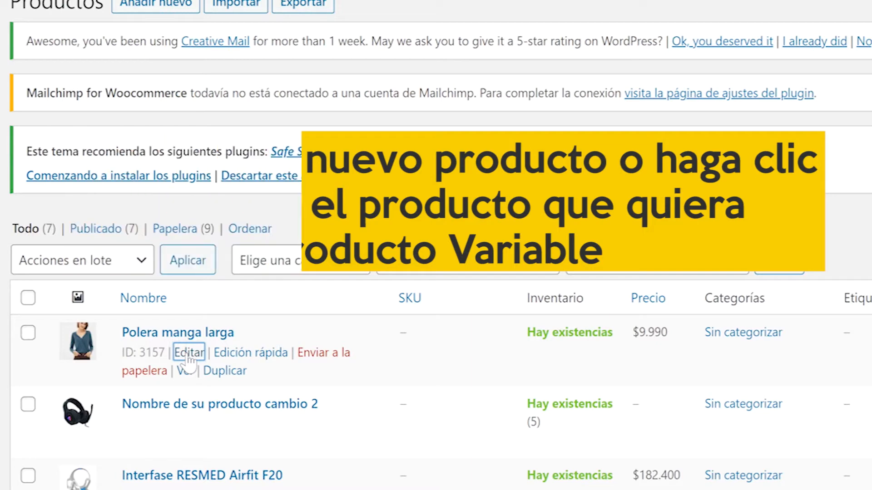
Step: Change the product type of Polera manga larga to "Producto variable" in its product data
scroll(815, 165, "down", 10)
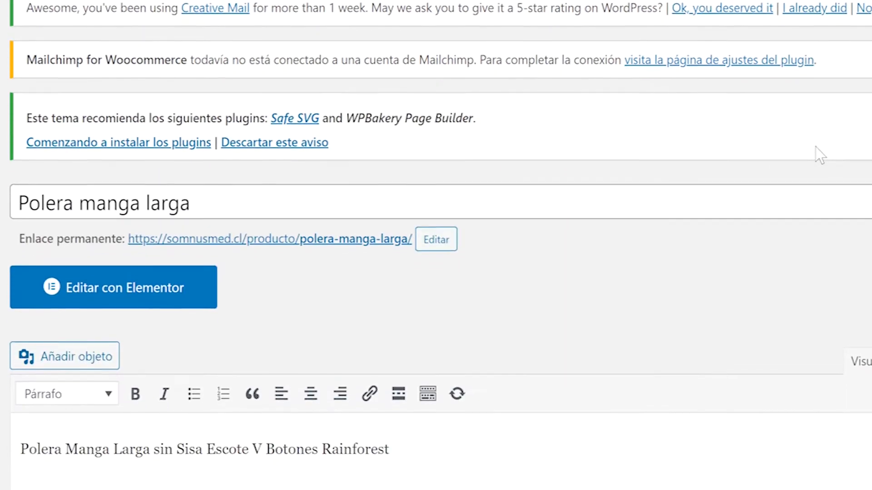
left_click(65, 333)
left_click(306, 143)
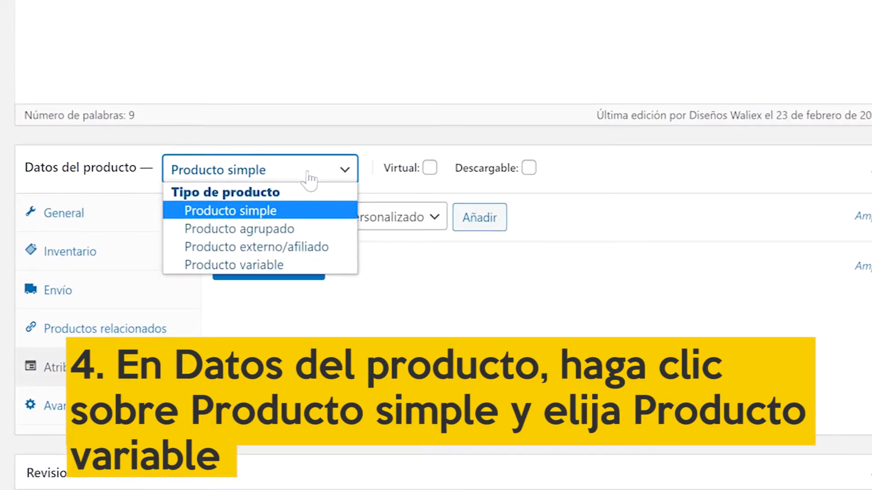
left_click(254, 258)
Step: Add the existing "color" attribute to the product's attributes
left_click(64, 258)
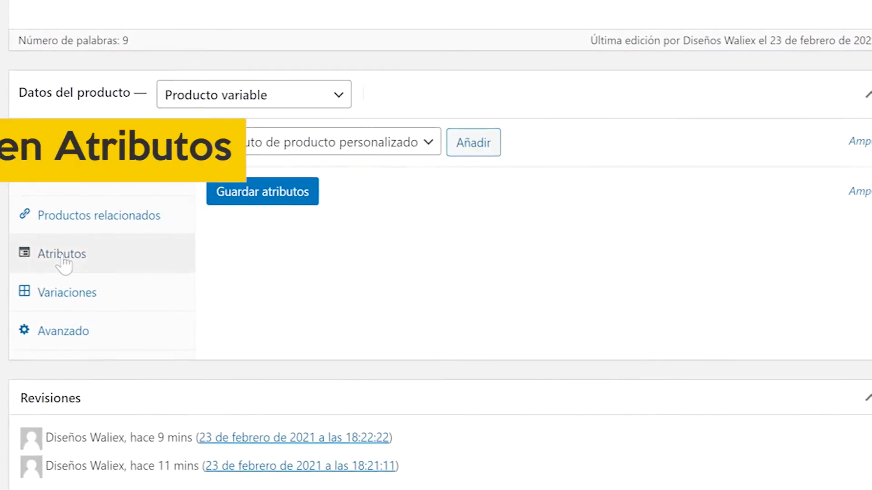
left_click(413, 147)
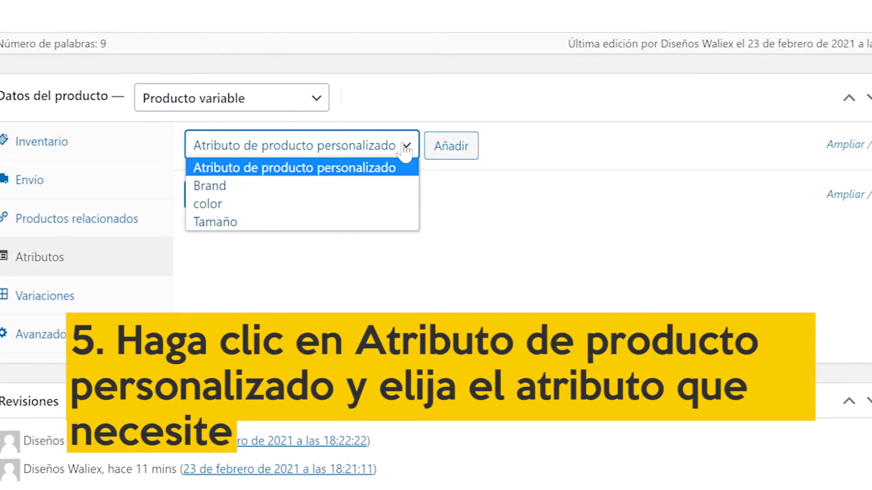
left_click(225, 204)
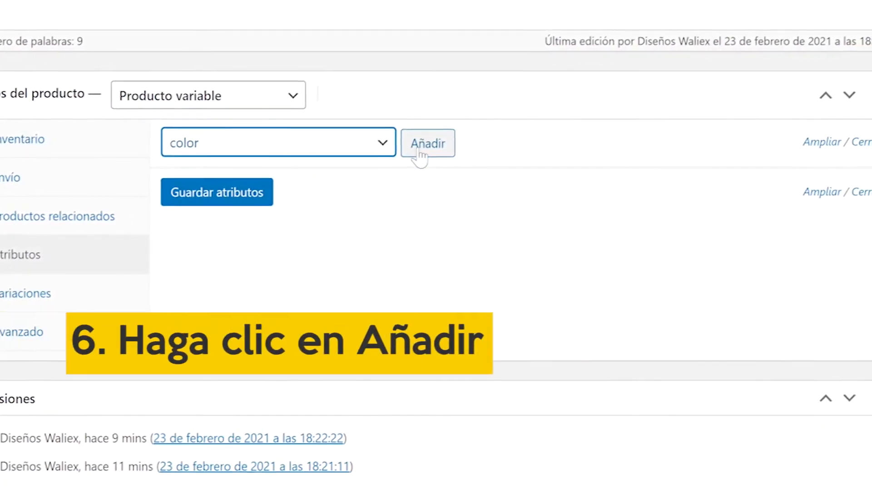
left_click(415, 149)
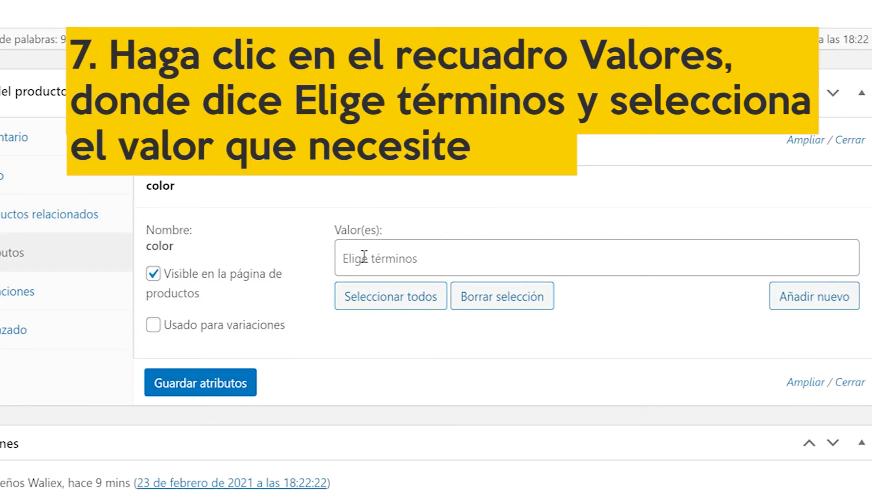
Step: Fill the color attribute's values with Azul, Beige and all remaining terms, and clear the whole selection
left_click(363, 261)
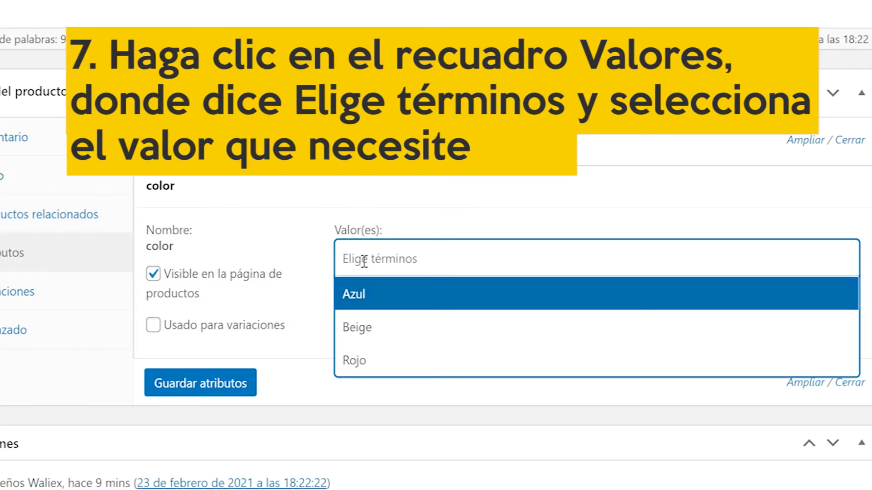
left_click(363, 297)
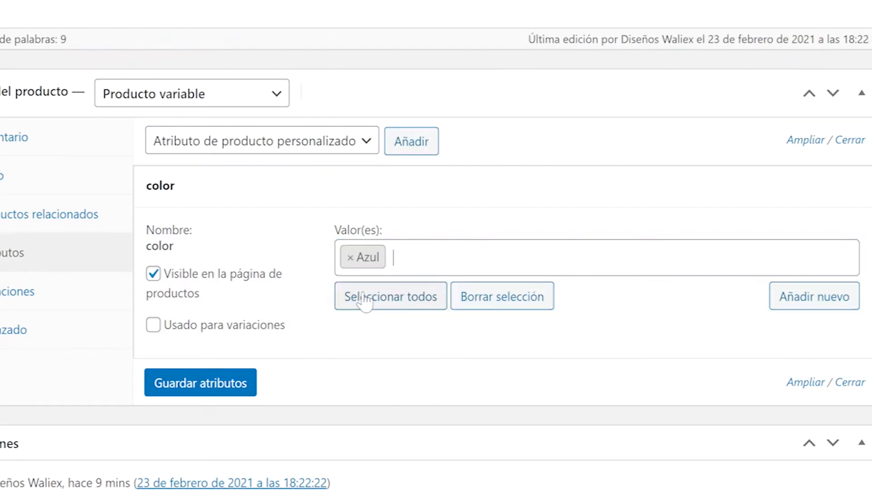
left_click(396, 253)
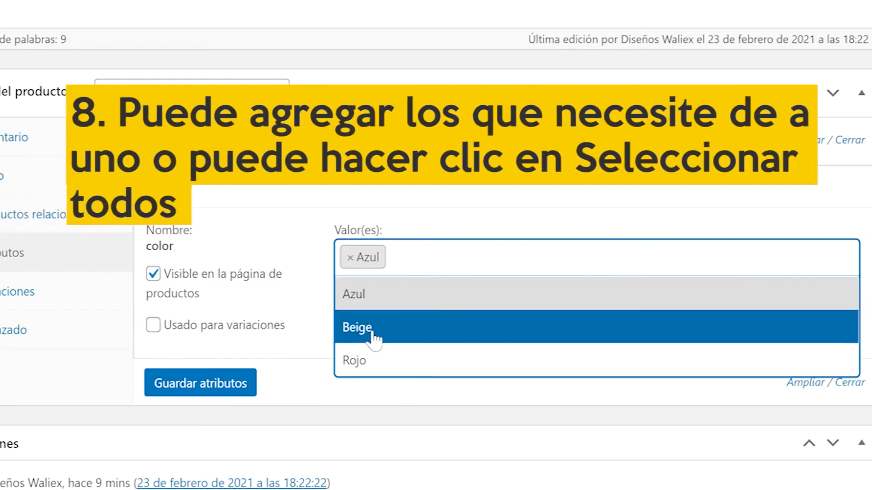
left_click(373, 336)
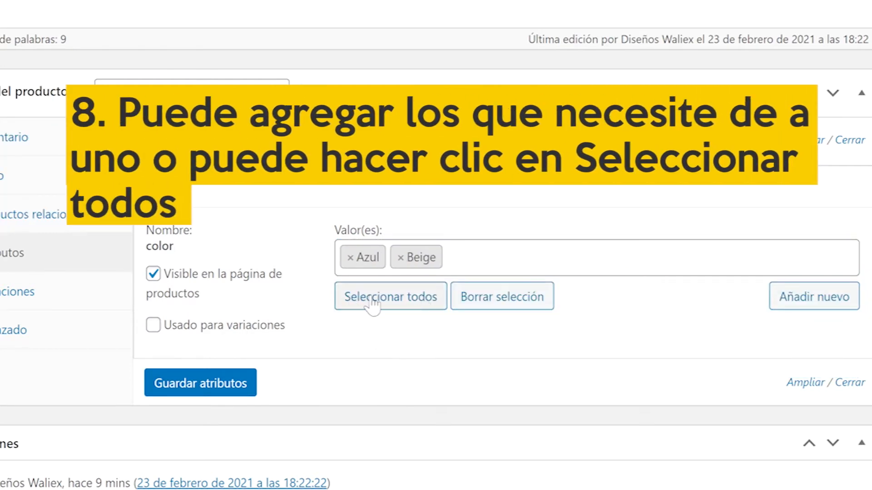
left_click(415, 297)
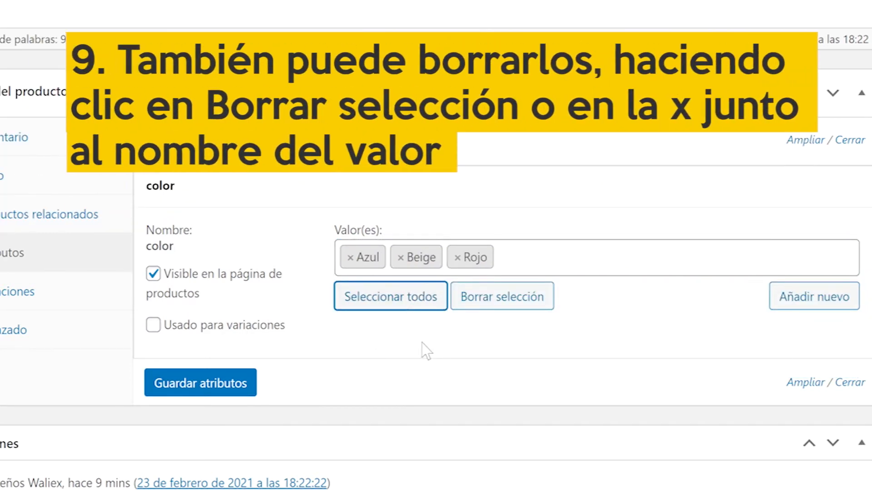
left_click(469, 303)
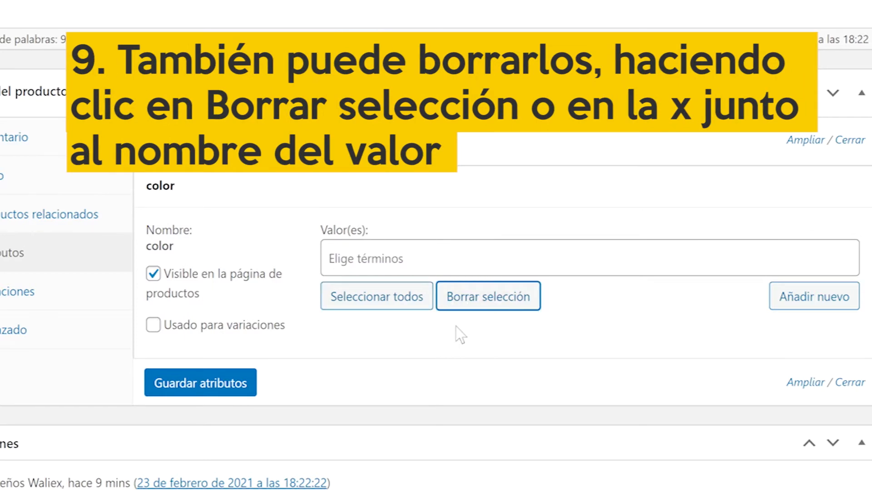
Step: Select all available terms for the product's color attribute and create the additional value "Amarillo"
left_click(409, 306)
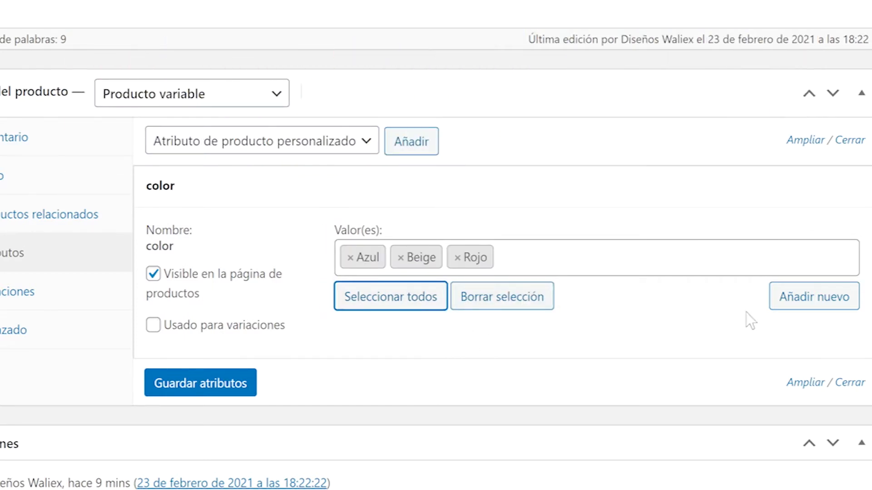
left_click(792, 302)
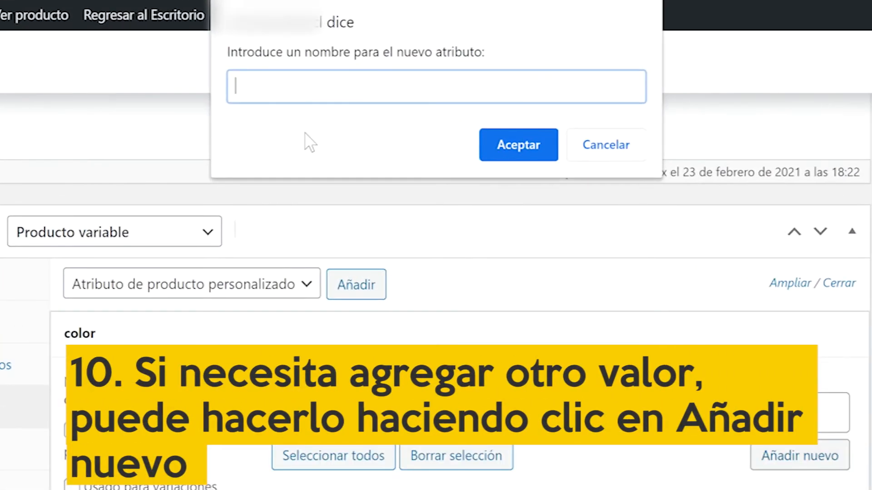
type("A")
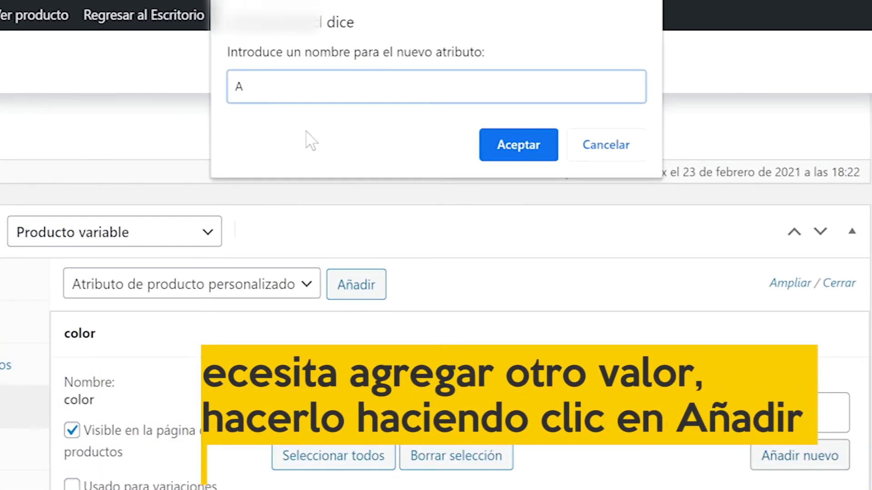
type("marillo")
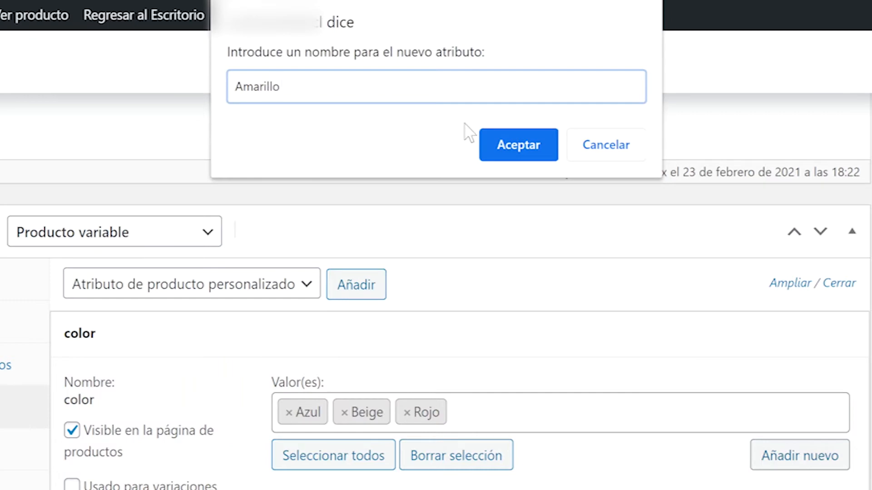
left_click(511, 146)
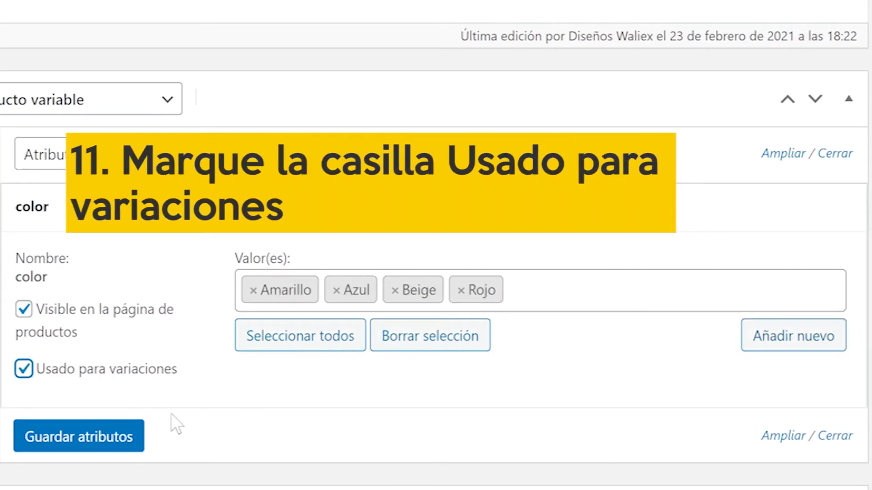
Step: Save the product's attributes, generate variations with "Crear variaciones para todos los atributos", and accept the prompts
left_click(83, 442)
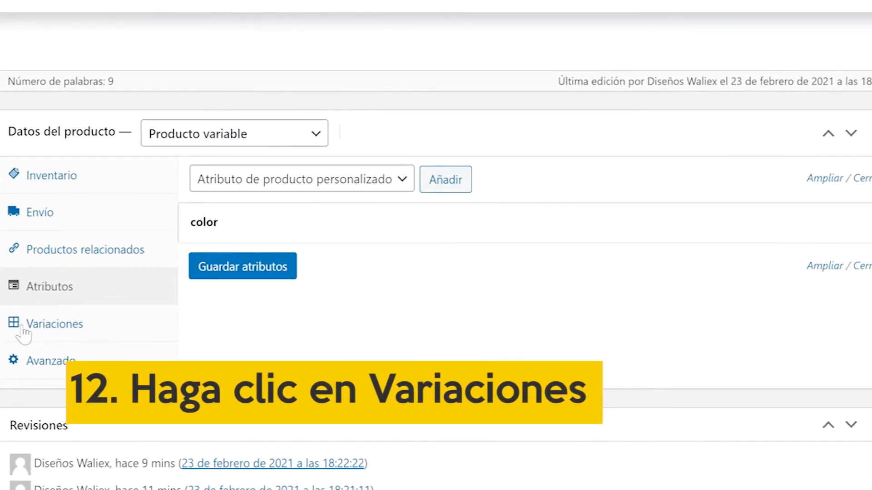
left_click(53, 324)
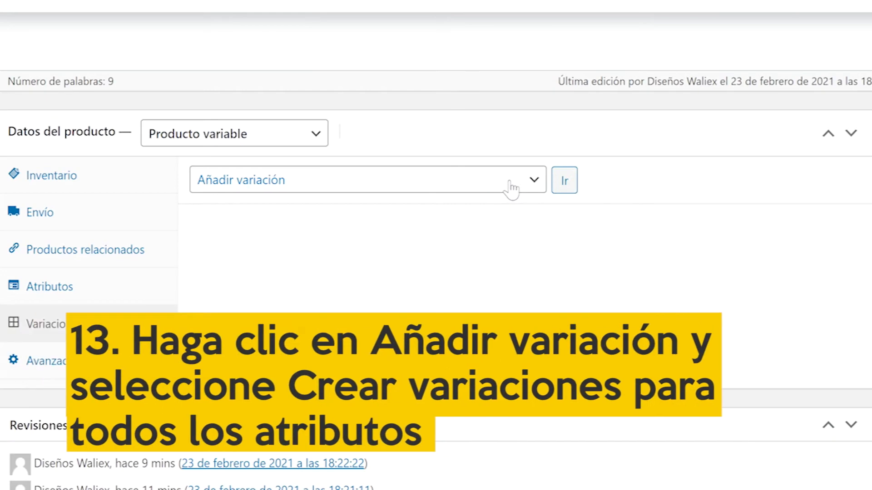
left_click(527, 182)
left_click(326, 220)
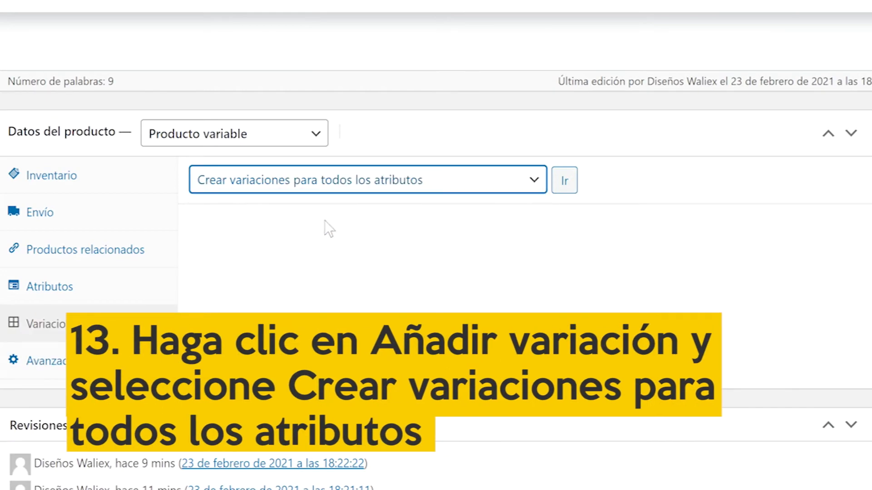
left_click(564, 184)
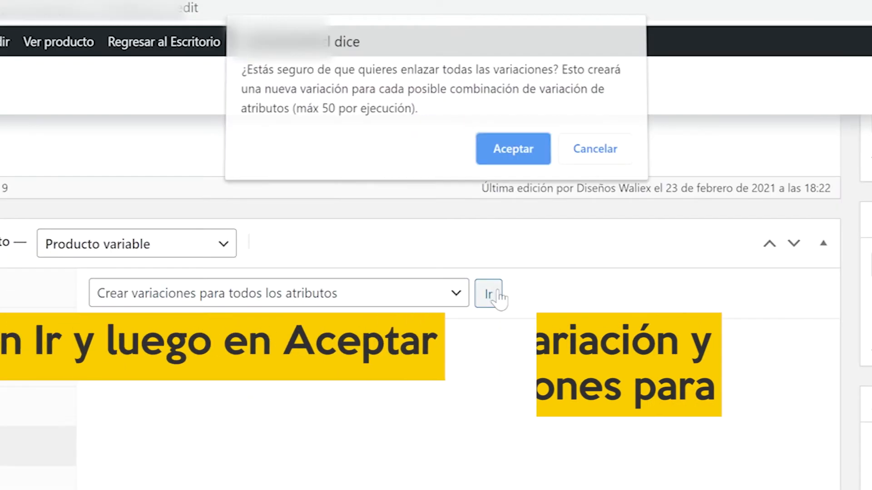
left_click(502, 152)
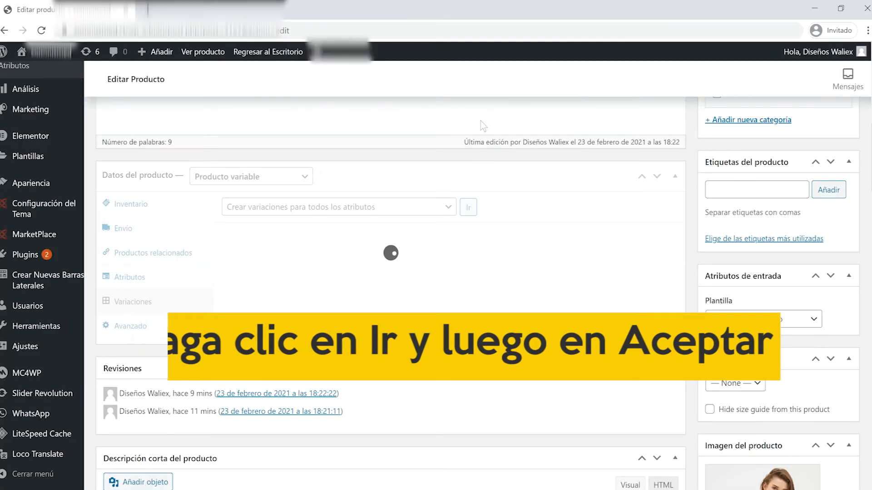
left_click(538, 97)
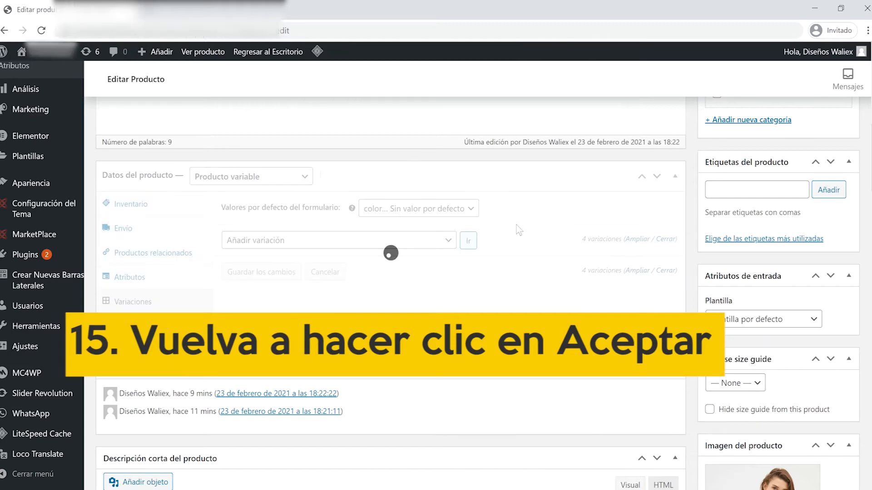
scroll(511, 221, "down", 1)
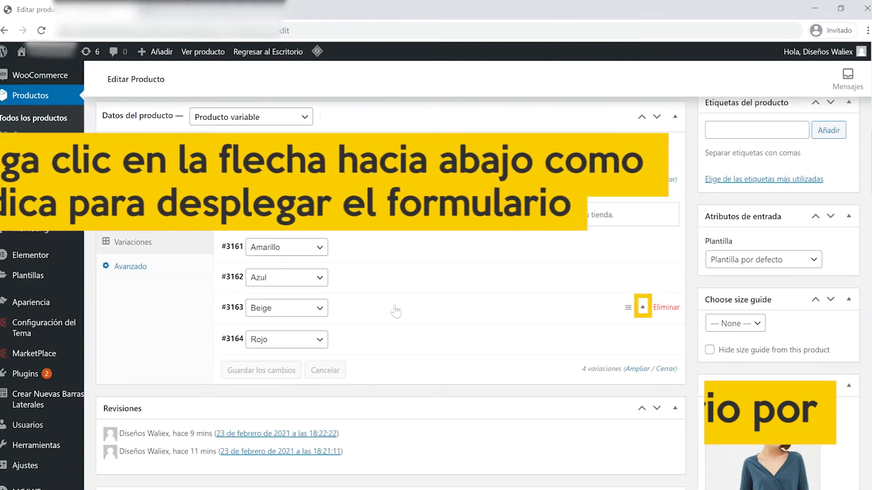
left_click(453, 336)
scroll(453, 336, "down", 1)
scroll(396, 311, "down", 2)
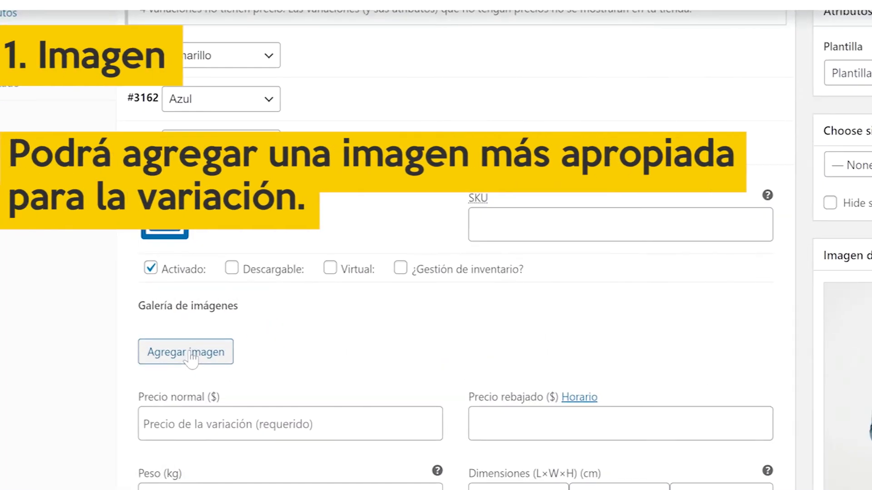
left_click(191, 354)
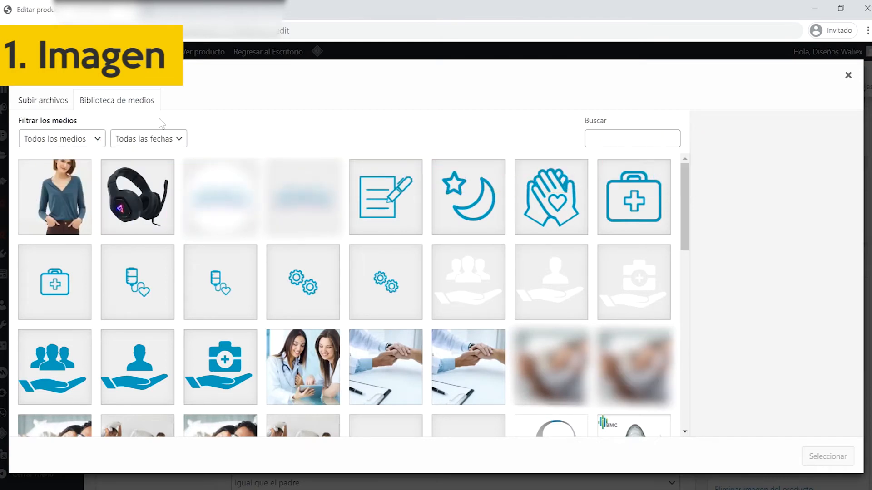
left_click(47, 105)
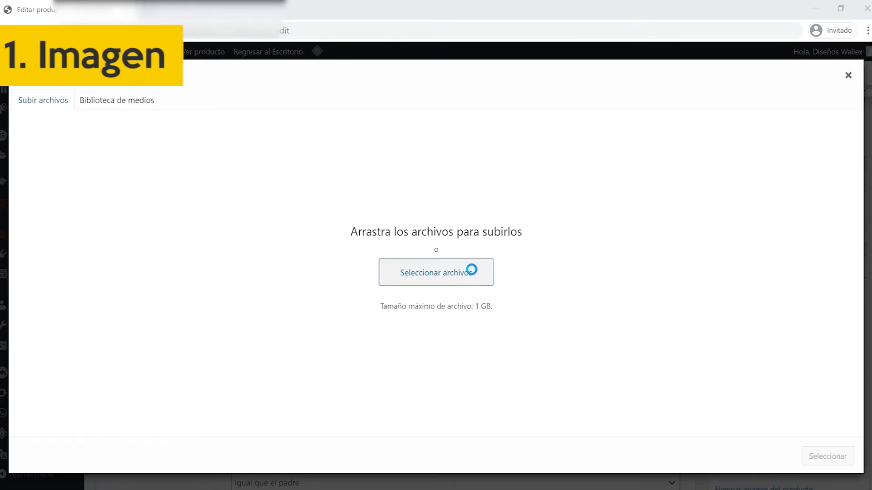
scroll(260, 188, "down", 1)
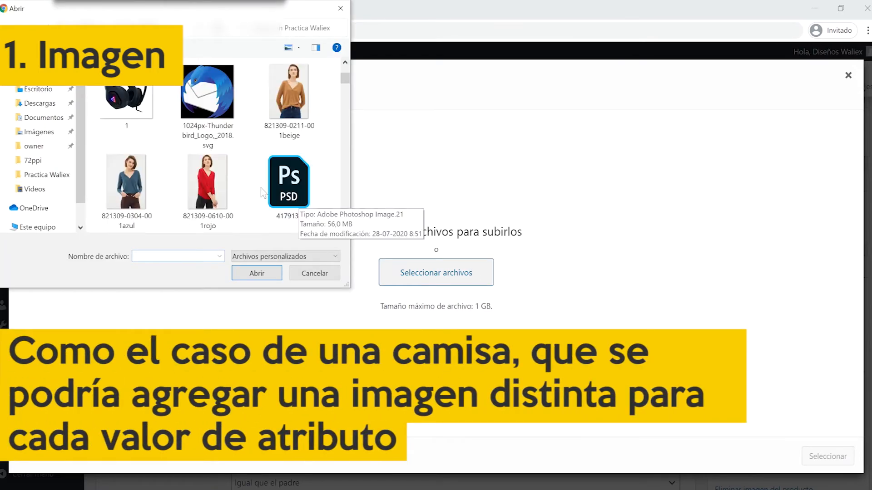
left_click(296, 94)
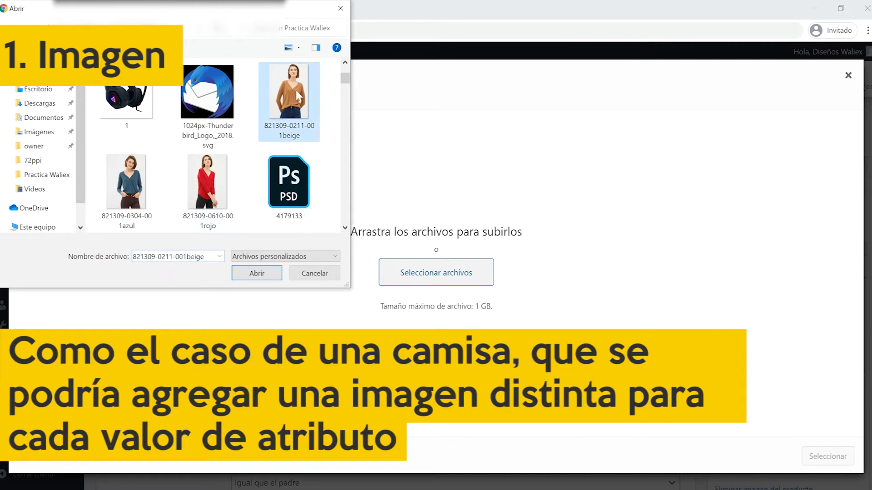
left_click(256, 273)
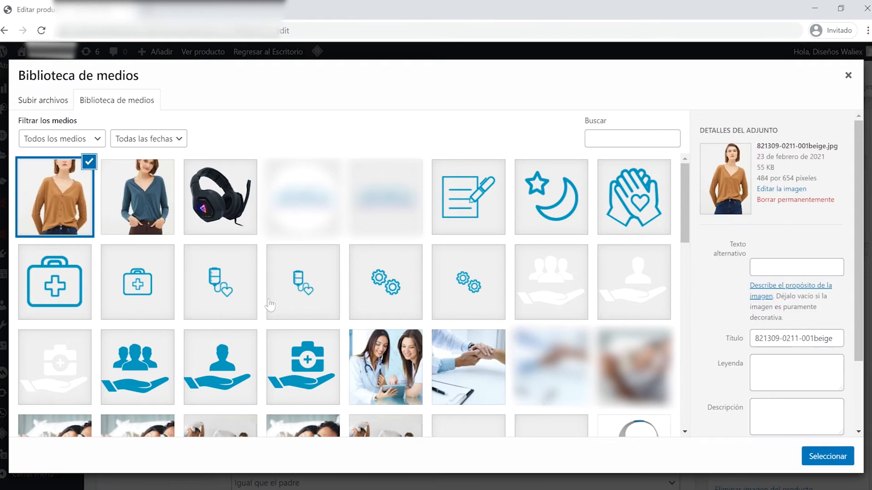
left_click(844, 456)
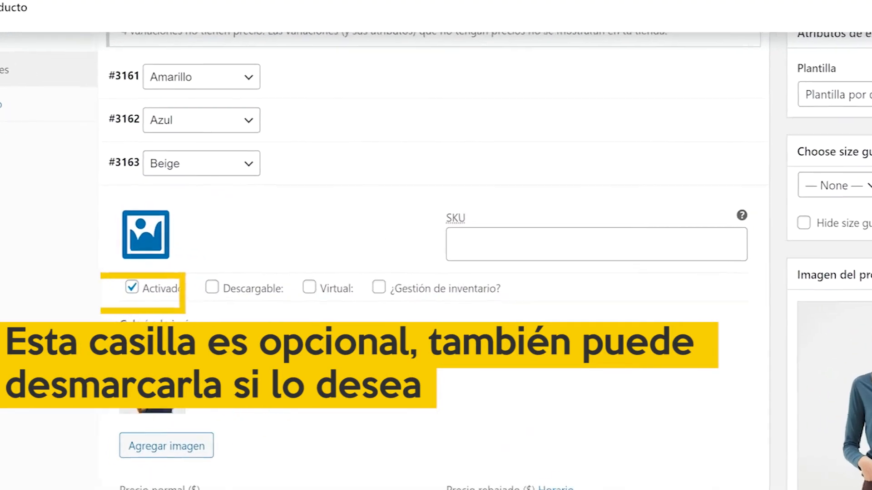
Step: Set the Beige variation's SKU to CG020 and check the field's help note
left_click(521, 252)
type("CG020")
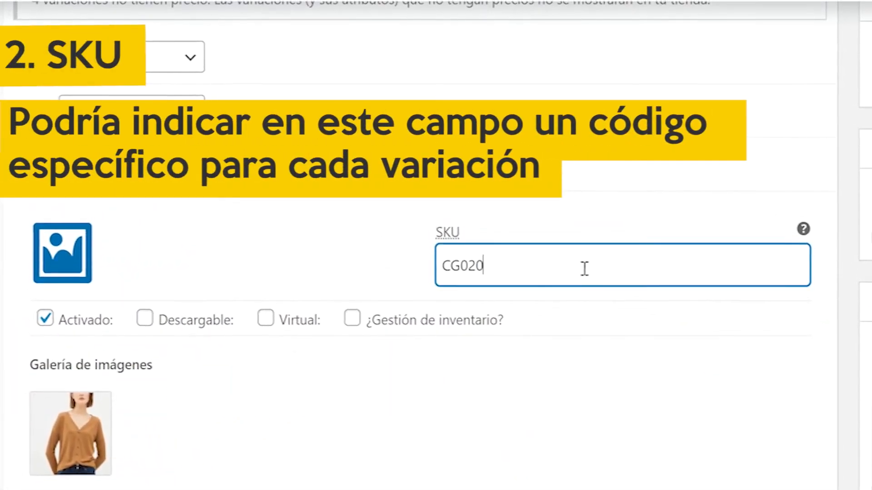
mouse_move(802, 223)
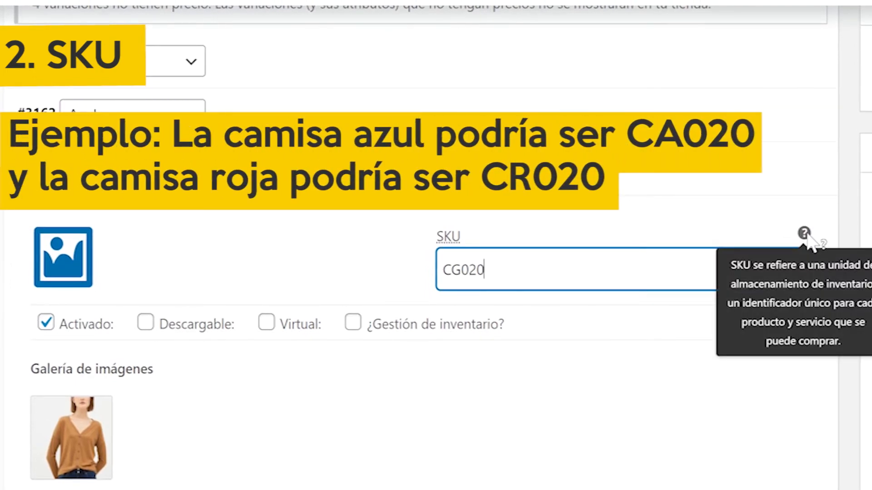
left_click(620, 226)
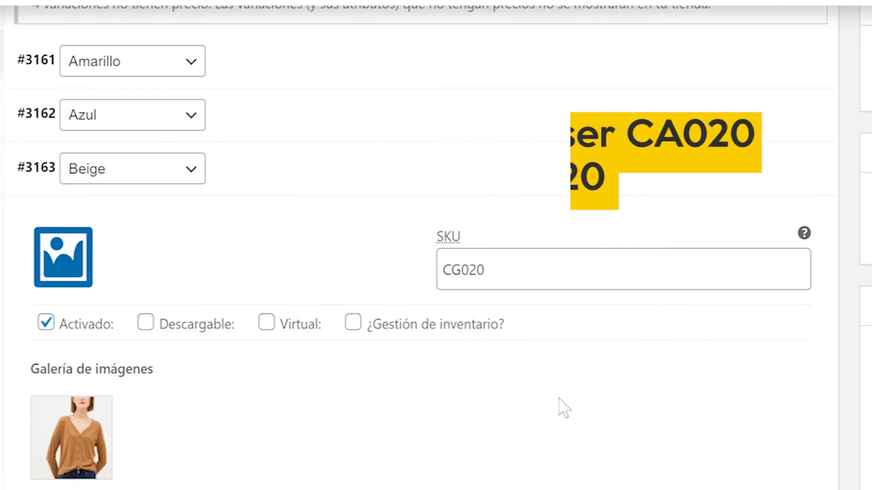
Step: Try to turn on inventory management for the Beige variation
scroll(559, 397, "down", 2)
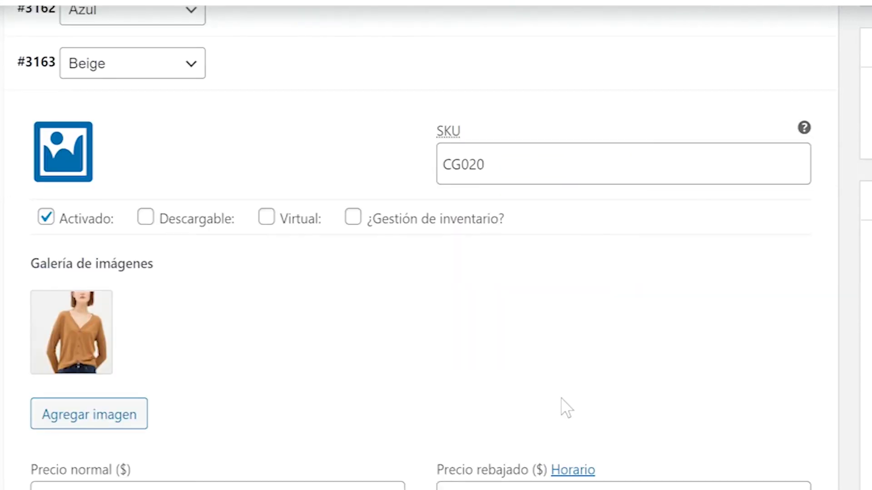
mouse_move(394, 213)
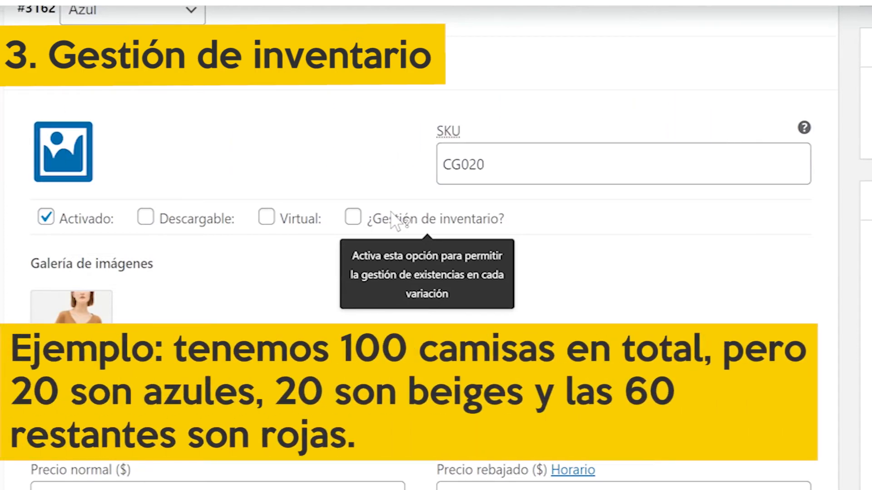
left_click(394, 220)
Step: Set the Beige variation's sale price to 8990
scroll(394, 219, "down", 2)
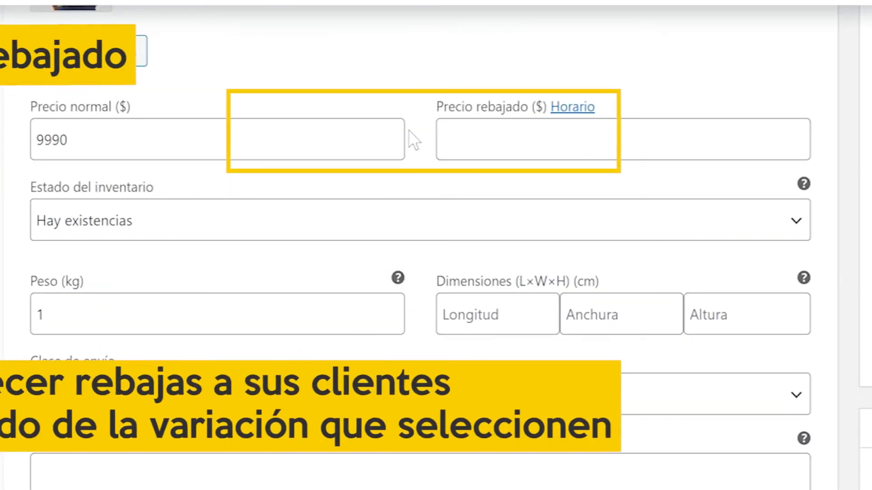
left_click(512, 135)
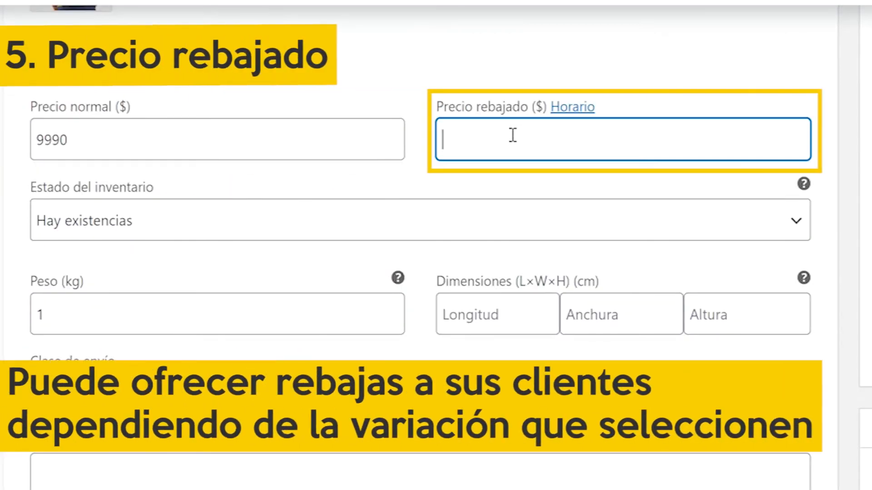
type("8990")
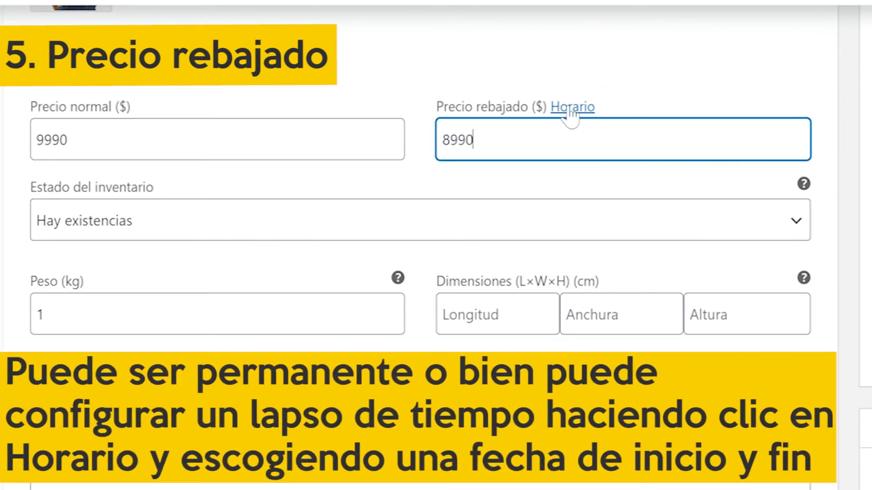
Step: Schedule the Beige variation's sale price from 2021-03-01 to 2021-03-09
left_click(572, 109)
scroll(43, 168, "down", 2)
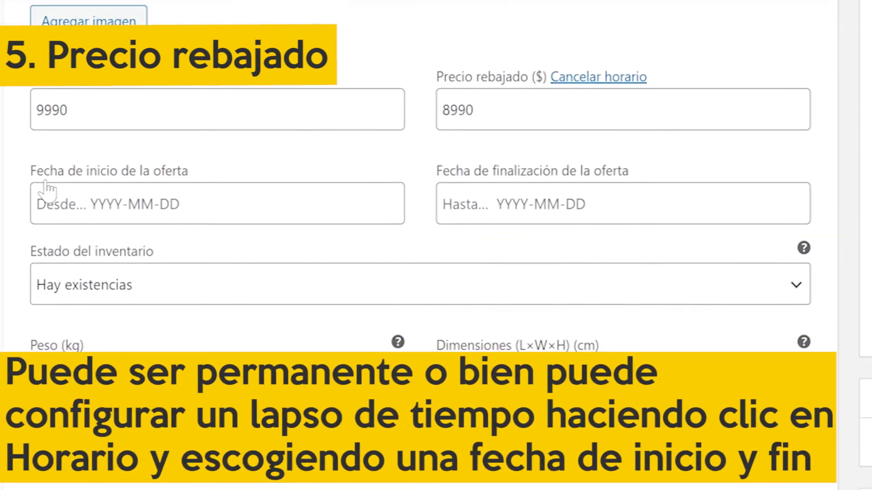
left_click(109, 159)
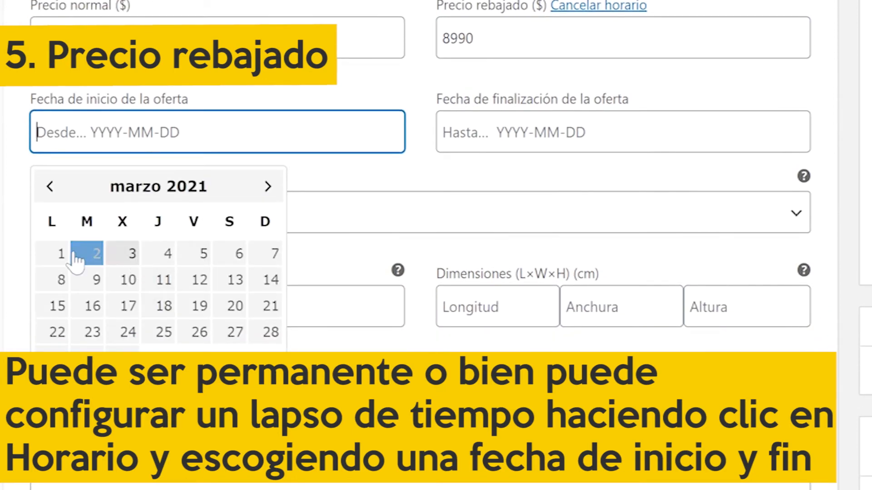
left_click(62, 260)
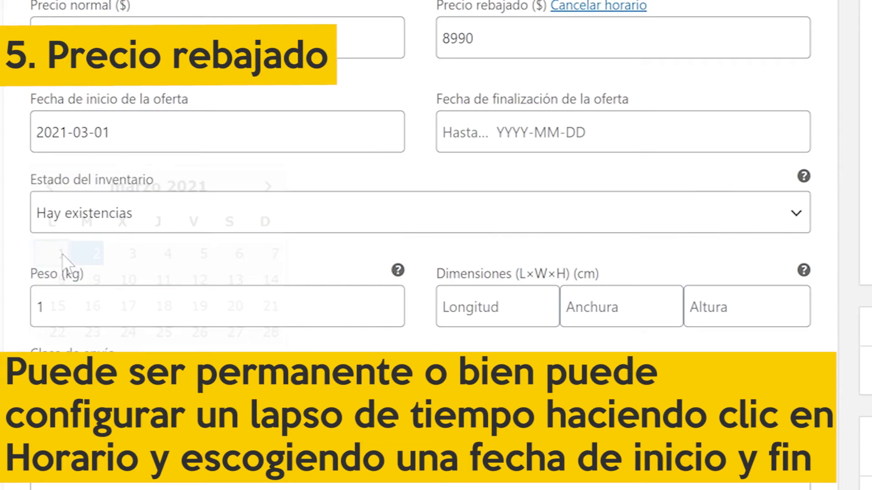
left_click(494, 128)
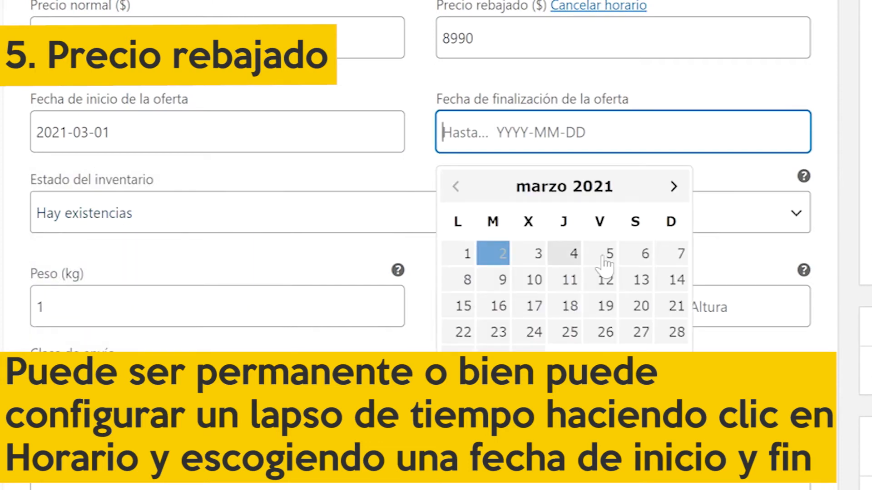
left_click(490, 285)
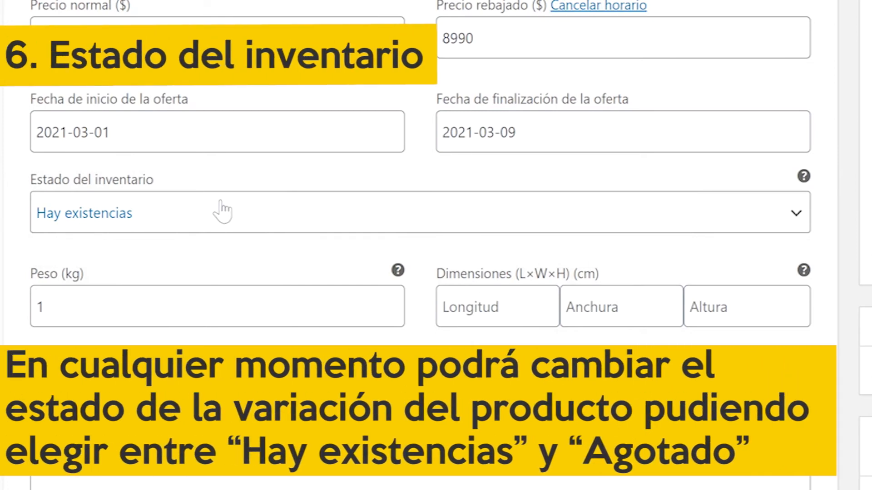
Step: Try the inventory statuses "Agotado" and "Se puede reservar" on the Beige variation, and set it back to "Hay existencias"
left_click(128, 222)
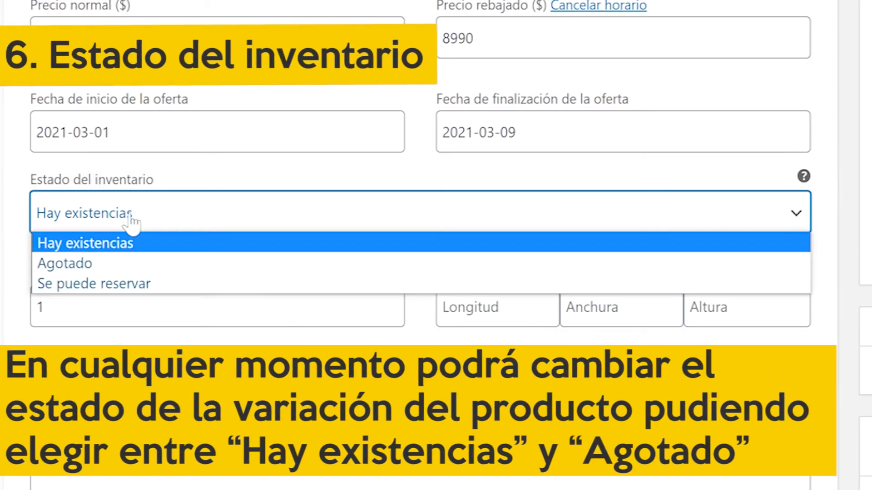
left_click(115, 246)
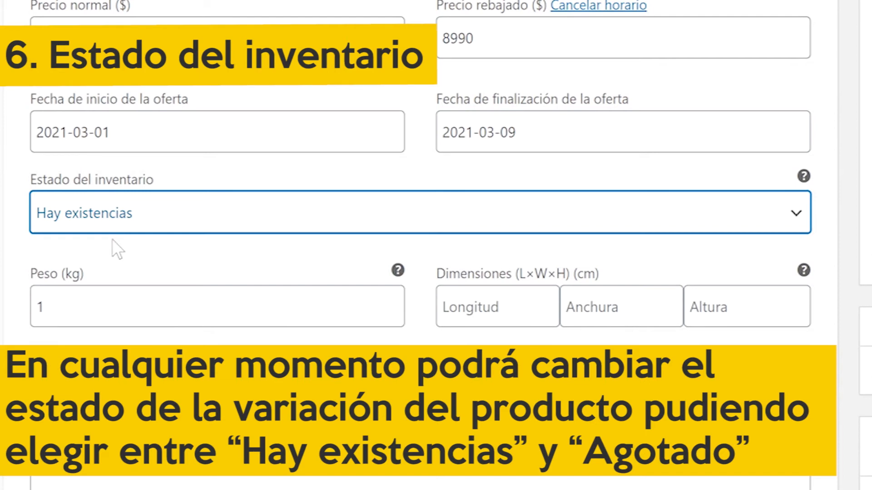
left_click(119, 227)
left_click(95, 265)
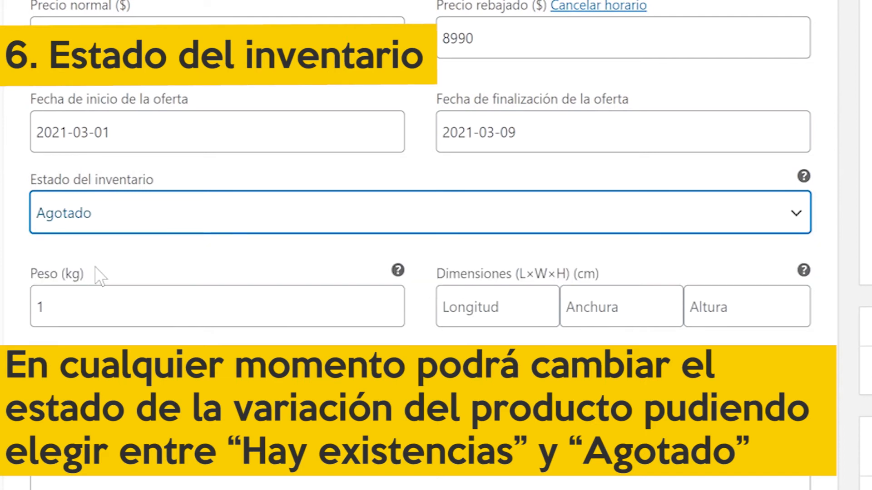
left_click(109, 214)
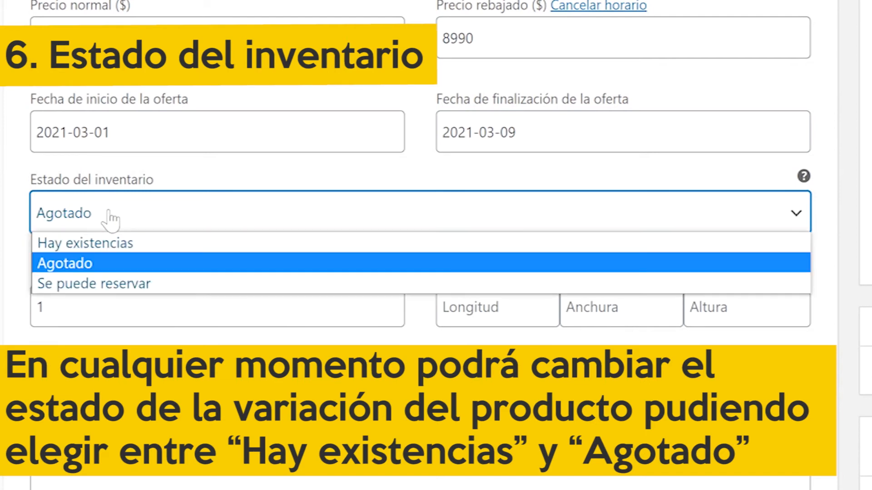
left_click(100, 285)
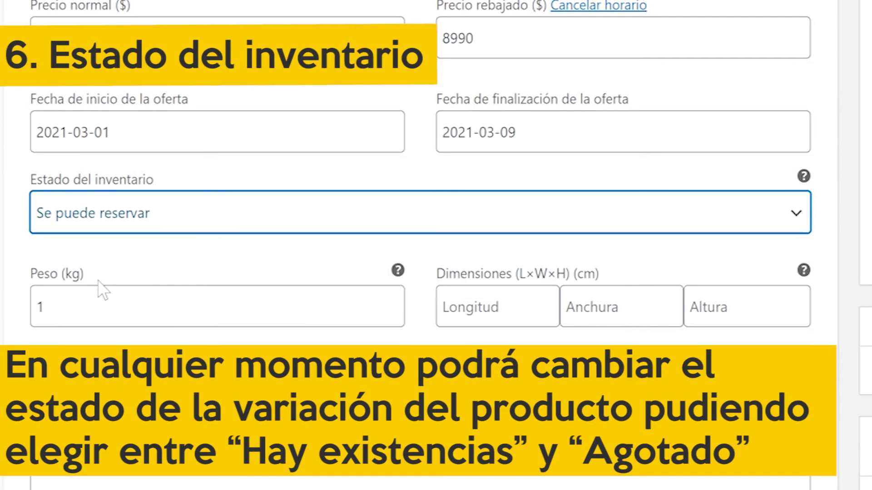
left_click(200, 215)
left_click(148, 245)
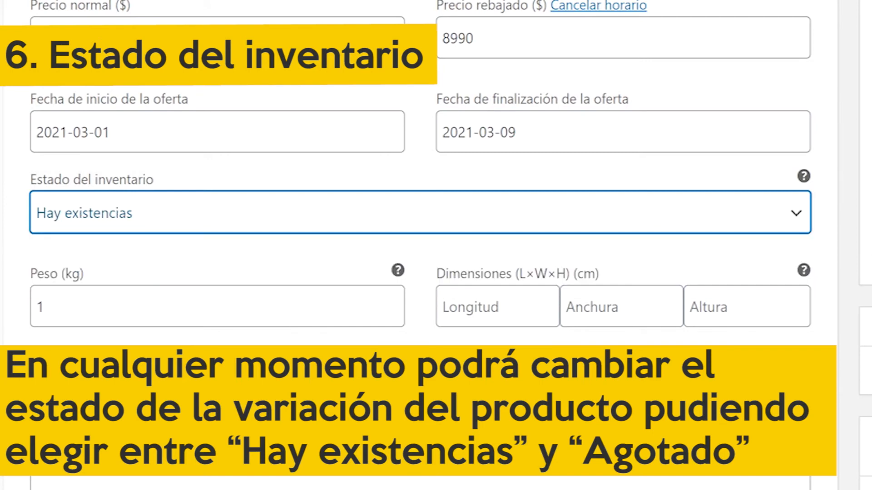
Step: Save the changes made to the Beige variation
scroll(11, 291, "down", 1)
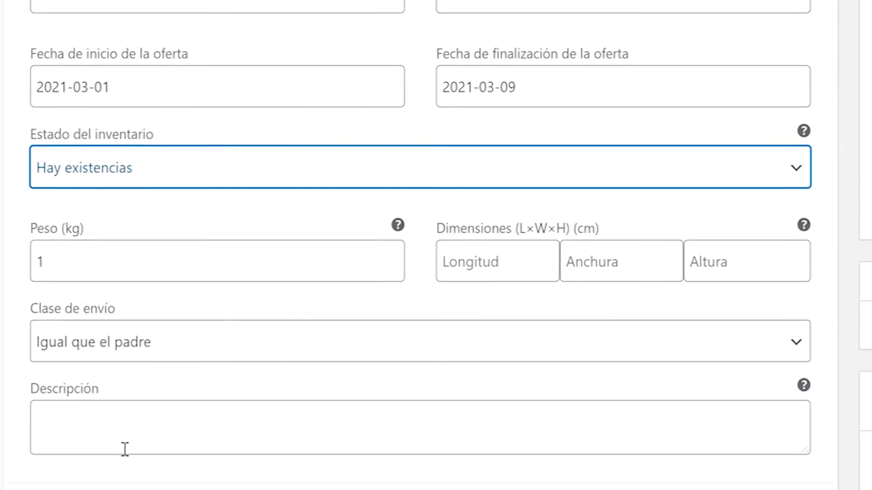
scroll(125, 452, "down", 2)
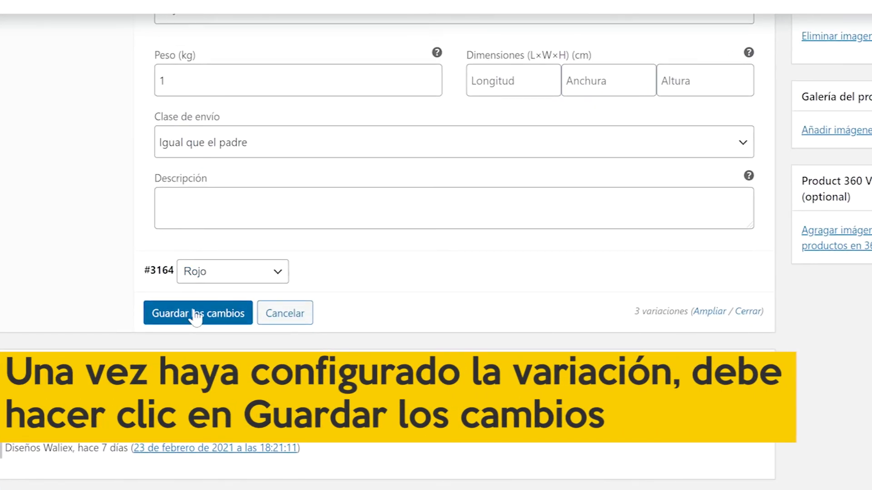
left_click(186, 318)
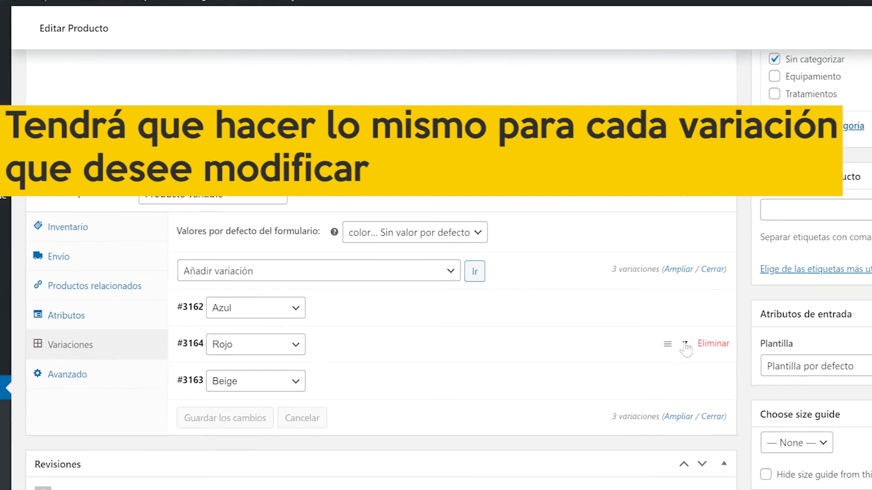
Step: Expand the Rojo variation to review its settings, and delete that variation from the product
left_click(716, 347)
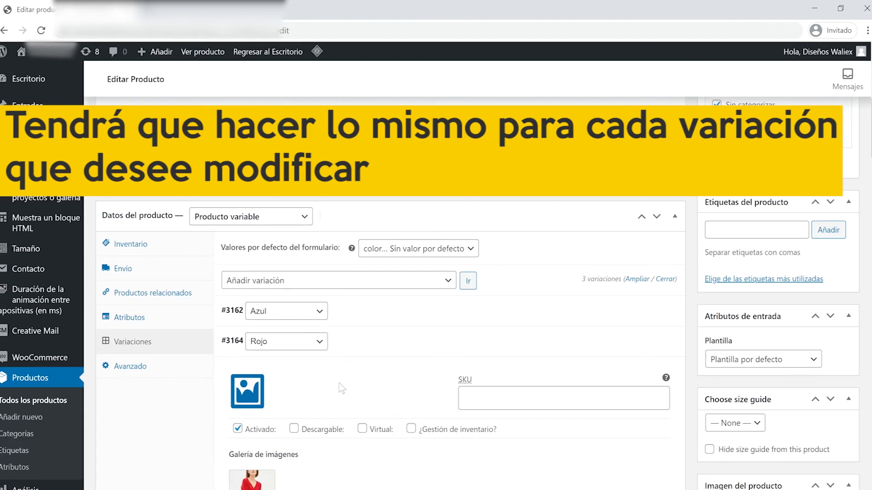
scroll(342, 388, "down", 4)
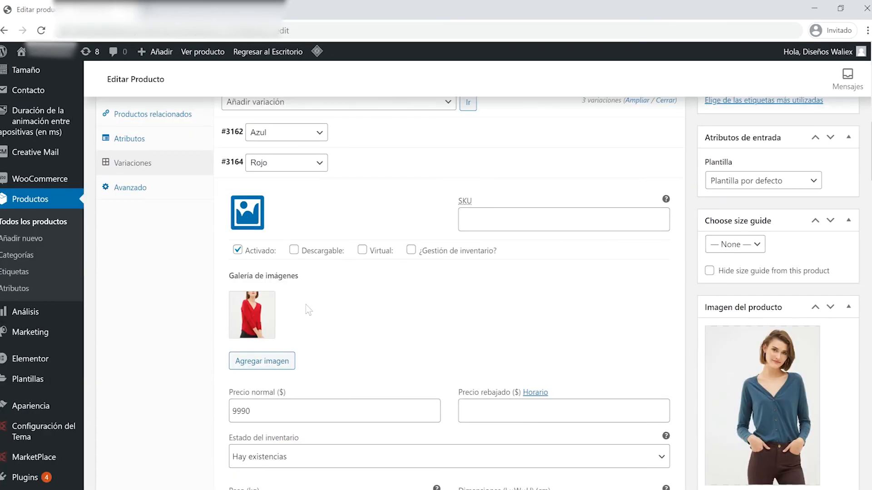
scroll(346, 331, "down", 7)
scroll(345, 330, "up", 4)
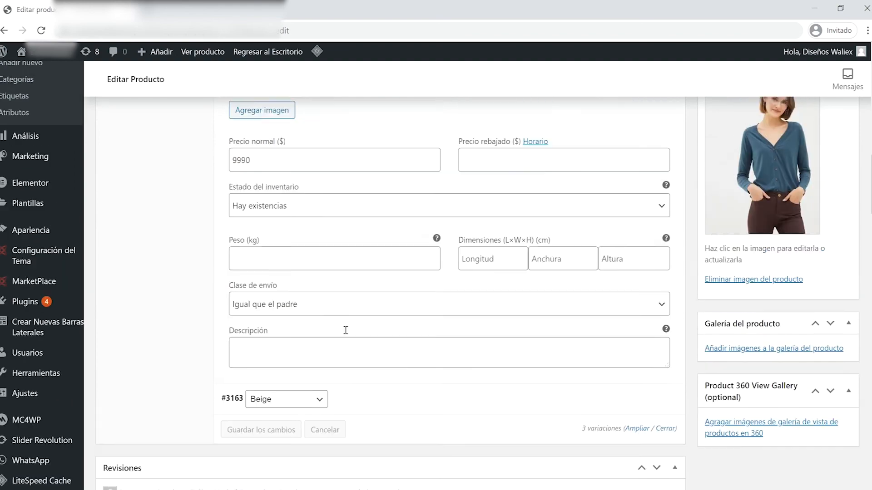
scroll(344, 330, "up", 5)
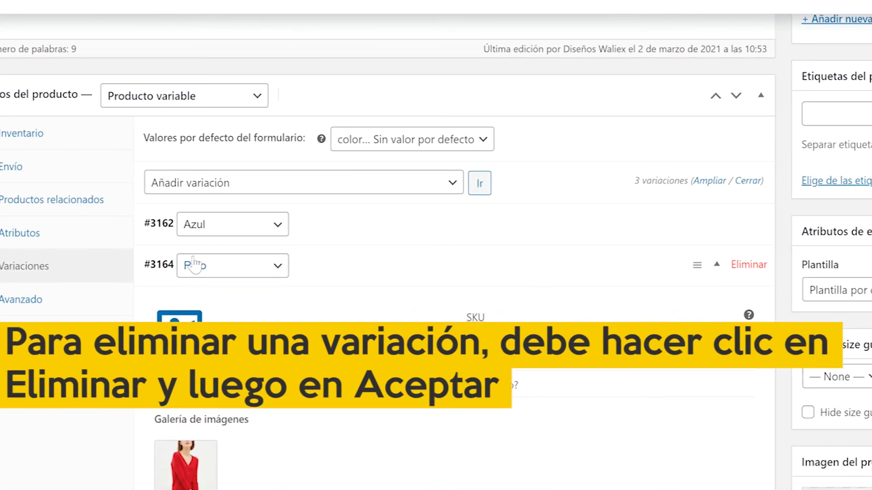
left_click(752, 268)
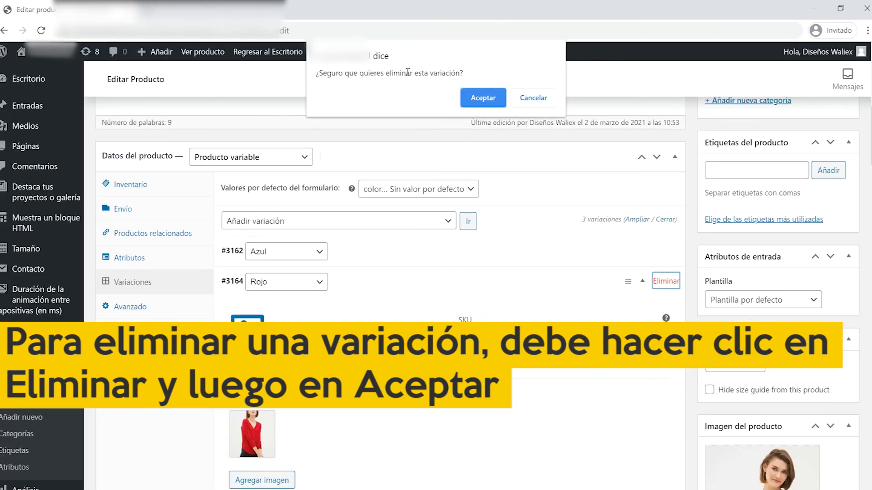
left_click(484, 98)
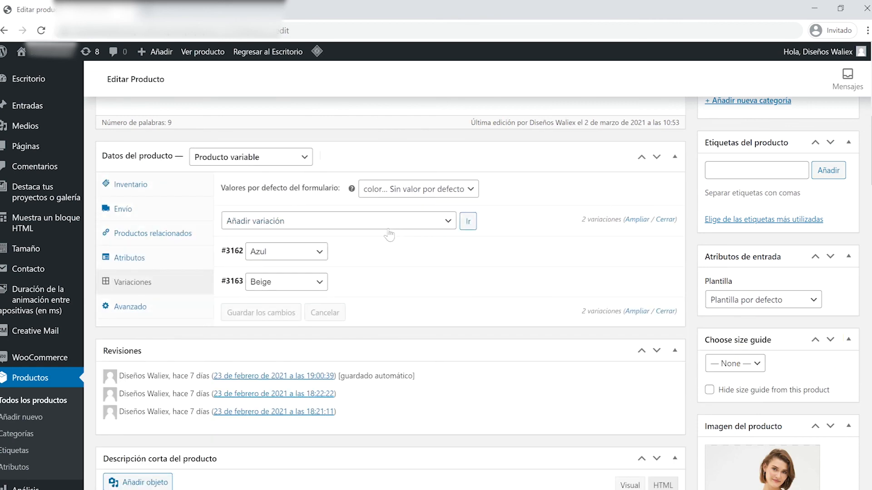
Step: Set the Azul variation's inventory status to "Hay existencias" and save the variation changes
left_click(397, 255)
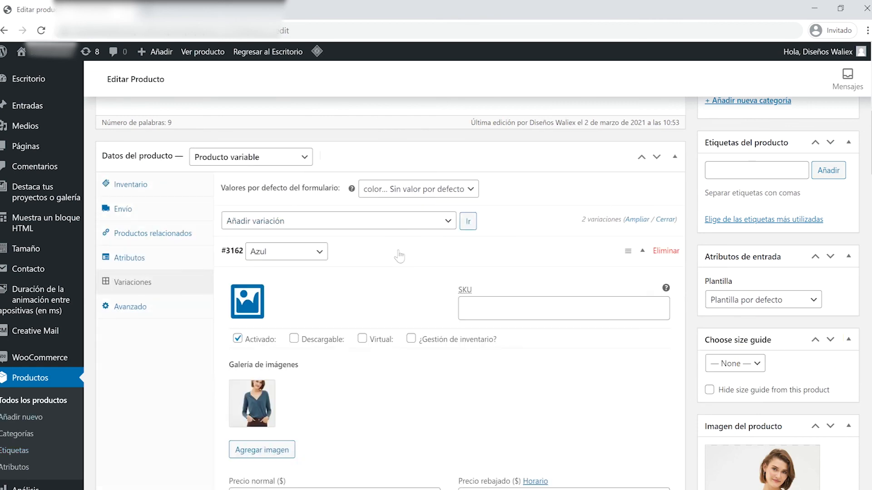
scroll(341, 345, "down", 8)
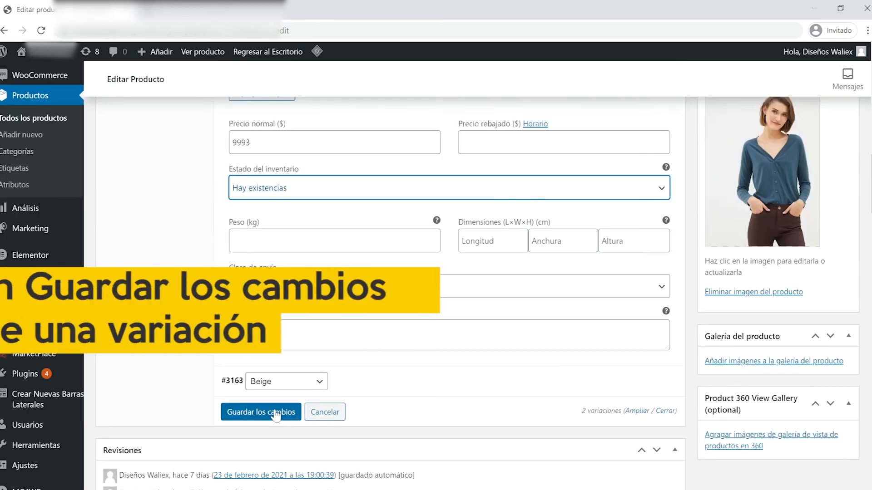
left_click(273, 410)
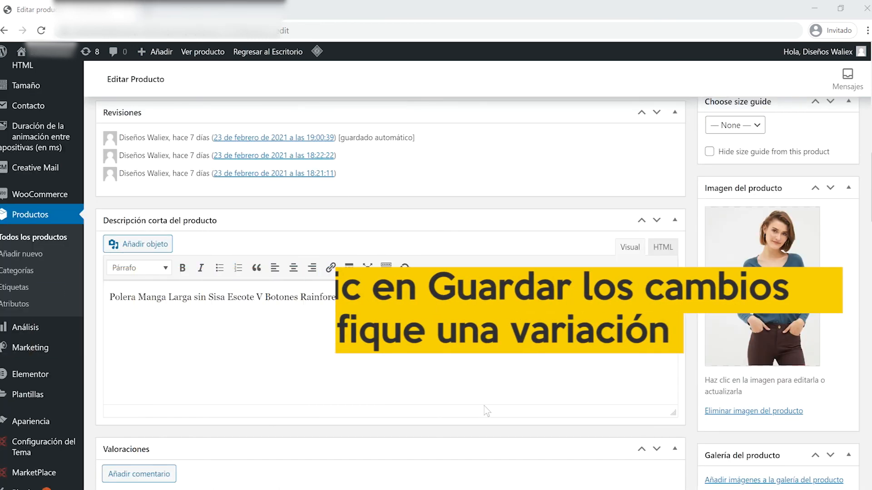
Step: Update the published product to store all of the edits made to it
scroll(484, 406, "up", 8)
scroll(484, 406, "up", 3)
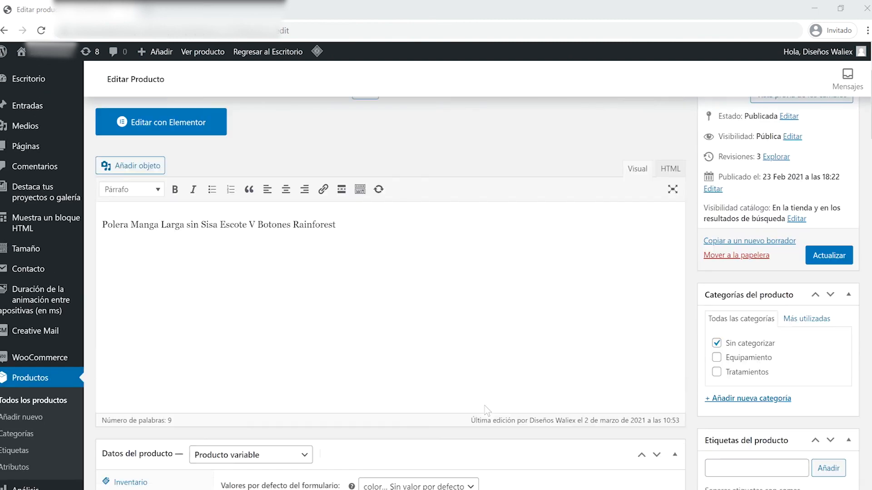
scroll(484, 406, "down", 1)
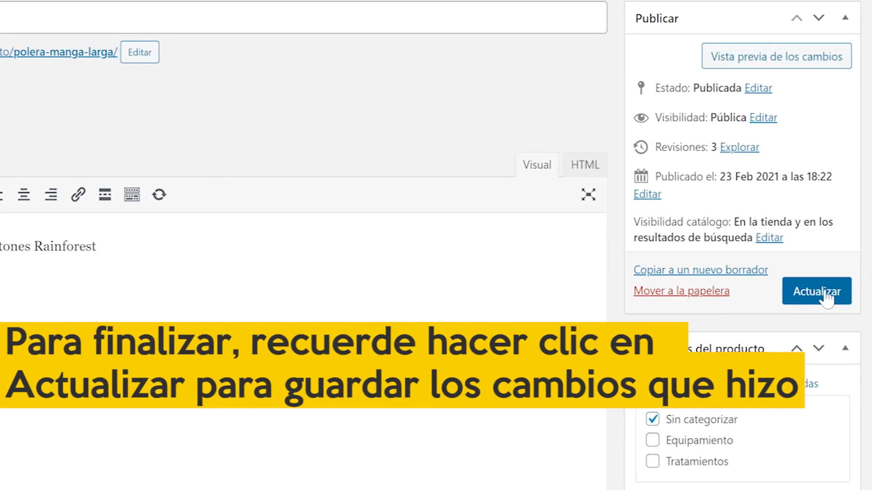
left_click(825, 293)
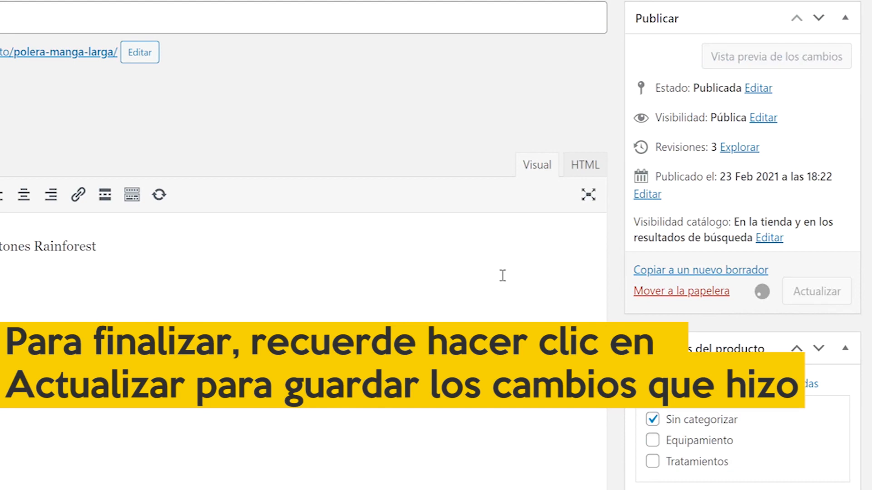